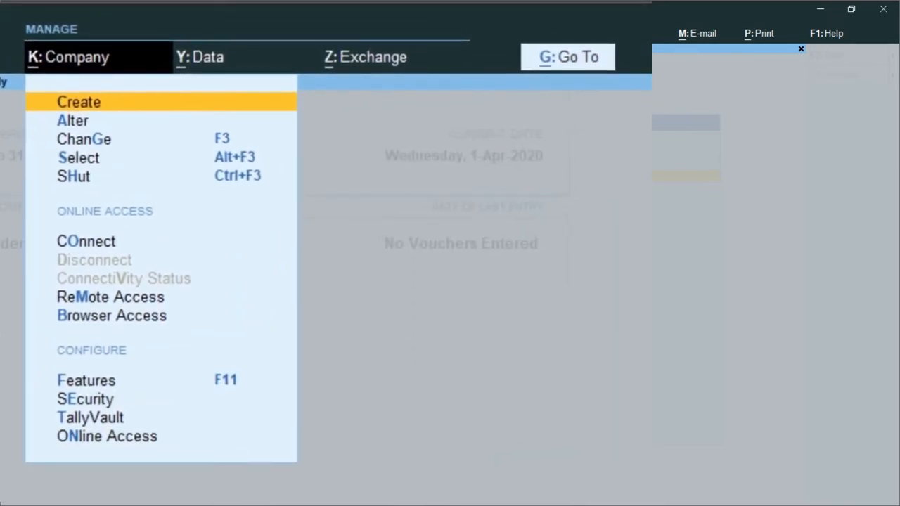
Enable bill-wise entry in the Lotus Traders company features and save the settings
{"action": "key", "text": "Down"}
{"action": "key", "text": "Down"}
{"action": "key", "text": "Down"}
{"action": "key", "text": "Down"}
{"action": "key", "text": "Down"}
{"action": "key", "text": "Down"}
{"action": "key", "text": "Down"}
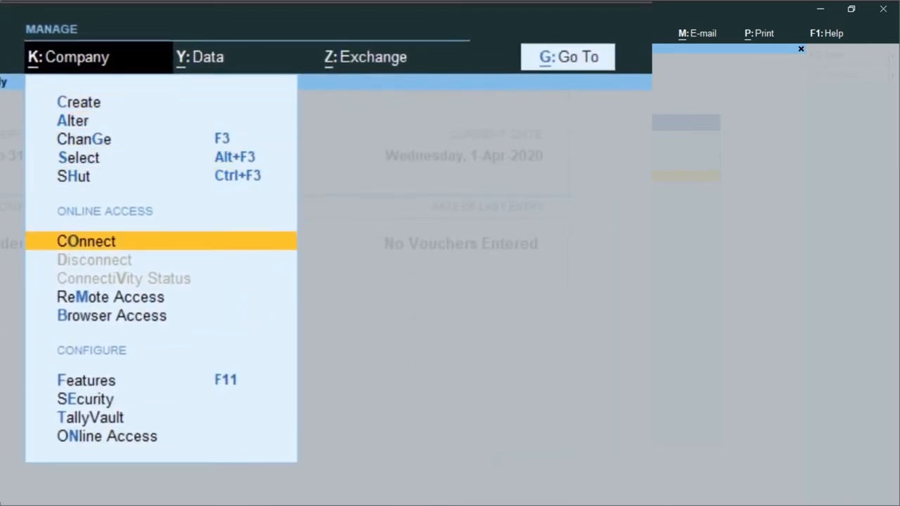
{"action": "key", "text": "Down"}
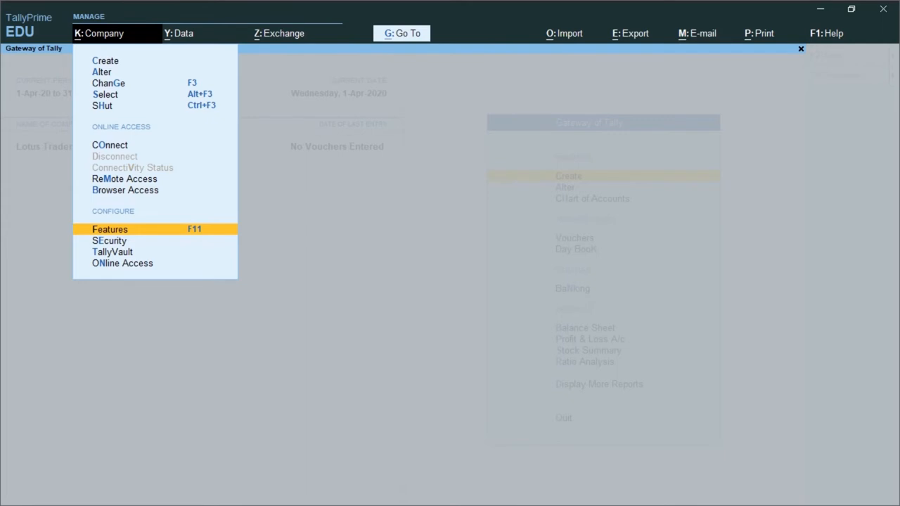
{"action": "key", "text": "Return"}
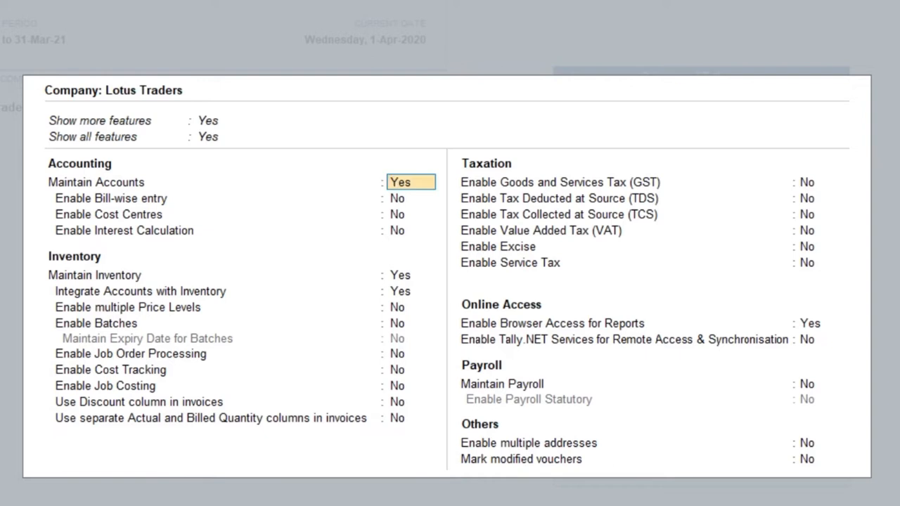
{"action": "key", "text": "Return"}
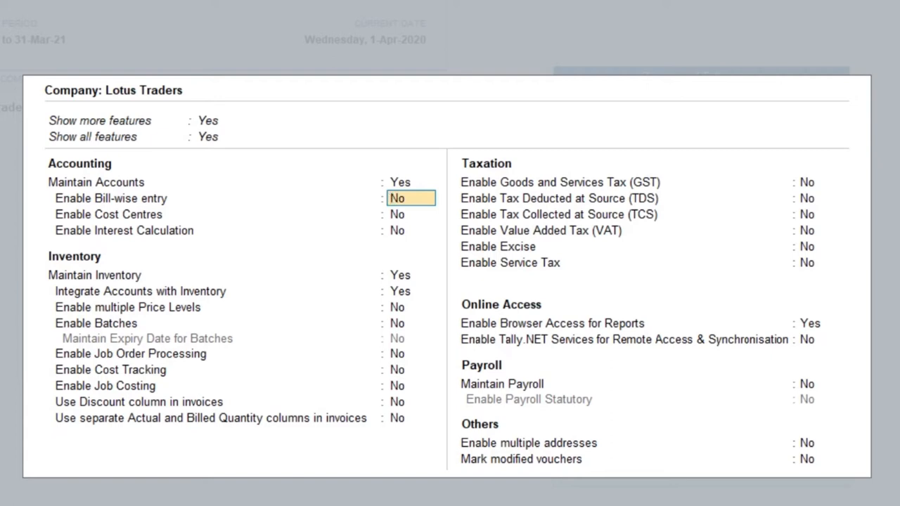
{"action": "type", "text": "y"}
{"action": "key", "text": "Return"}
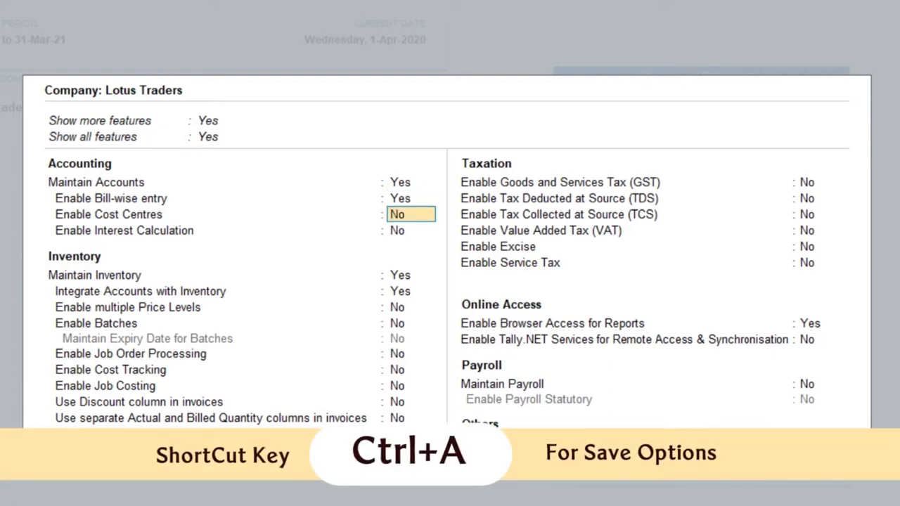
{"action": "key", "text": "ctrl+a"}
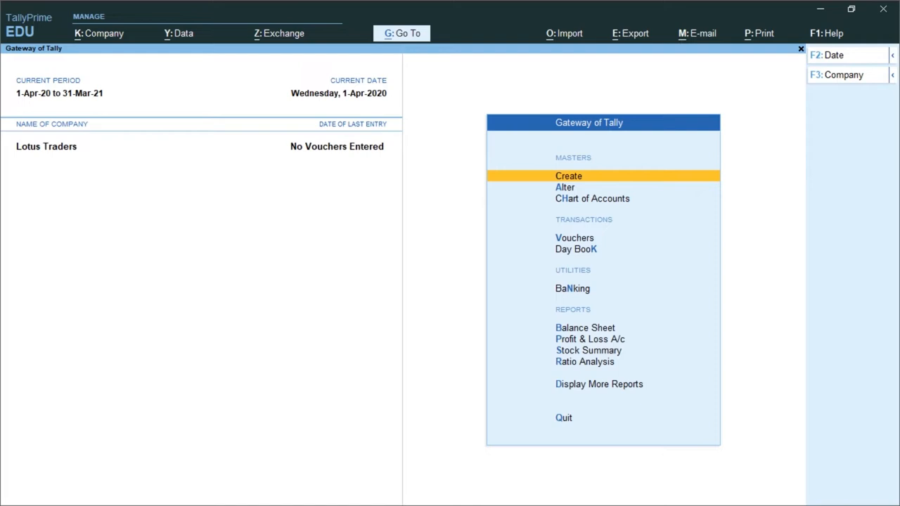
Start a new purchase voucher for Lotus Traders
{"action": "key", "text": "Down"}
{"action": "key", "text": "Down"}
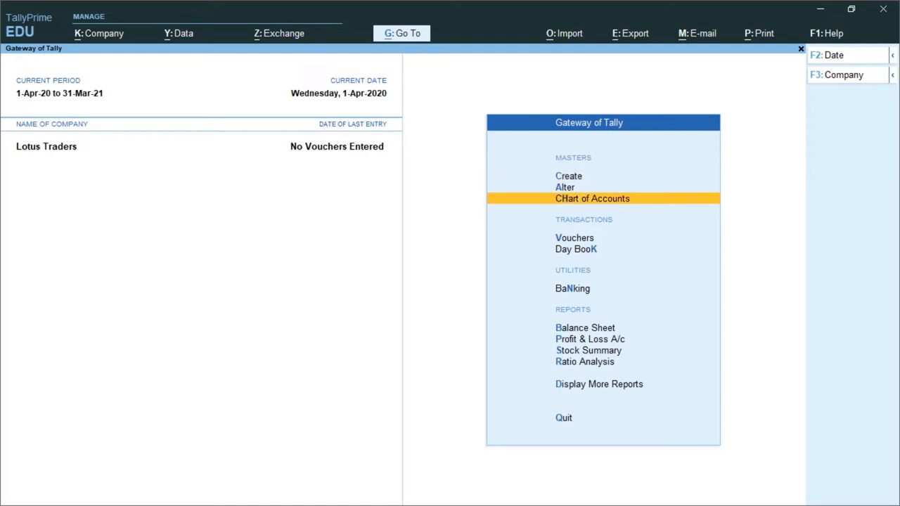
{"action": "key", "text": "Down"}
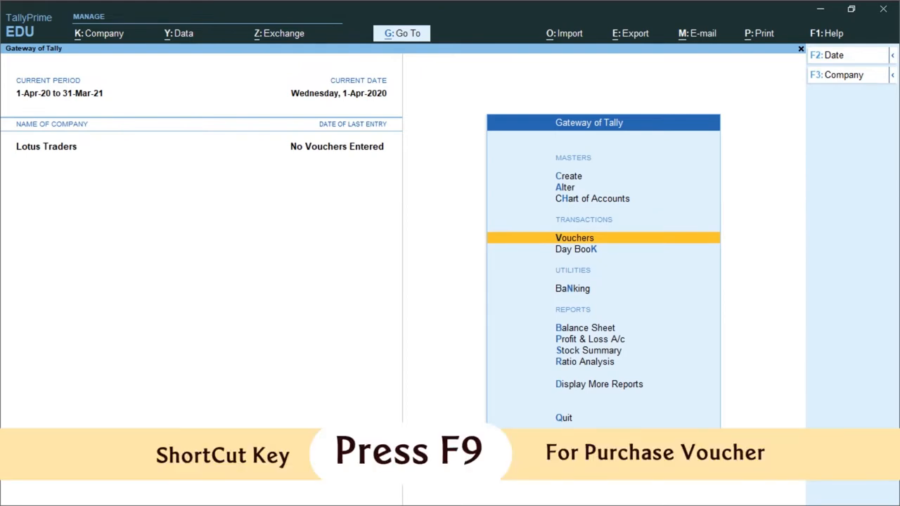
{"action": "key", "text": "Return"}
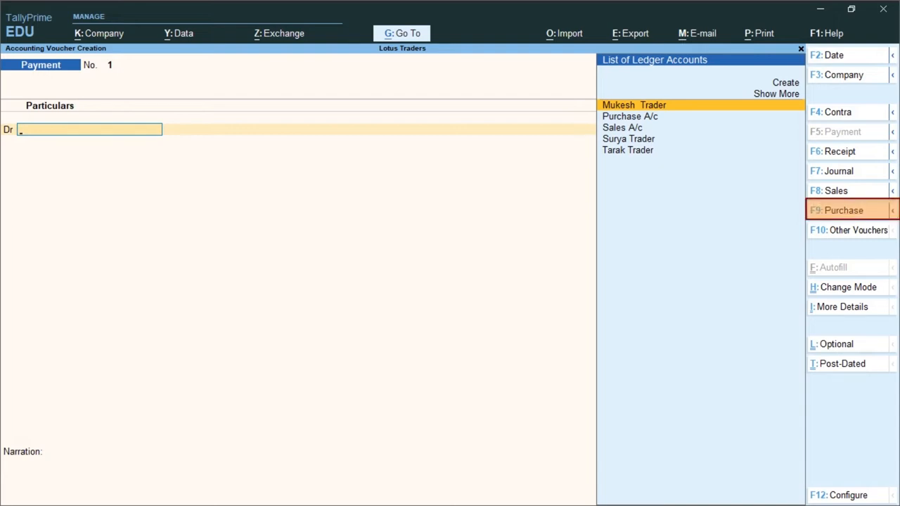
{"action": "key", "text": "F9"}
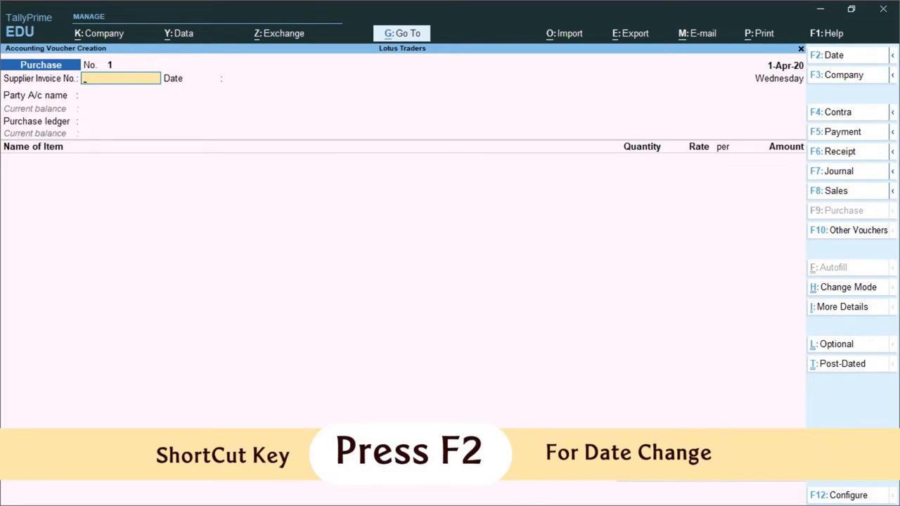
Set the voucher date to 1-Jul-20 and enter supplier invoice number st\01, keeping 1-Jul-20 as the invoice date
{"action": "key", "text": "F2"}
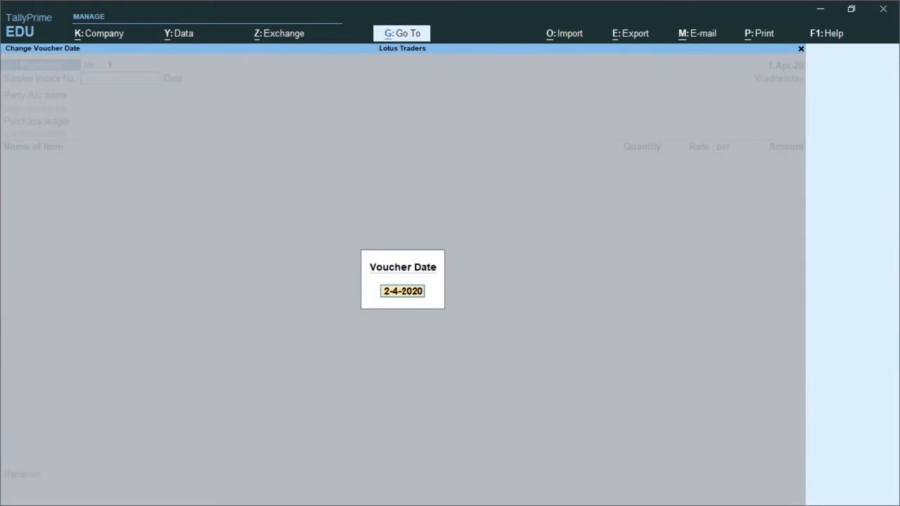
{"action": "type", "text": "1-7"}
{"action": "key", "text": "Return"}
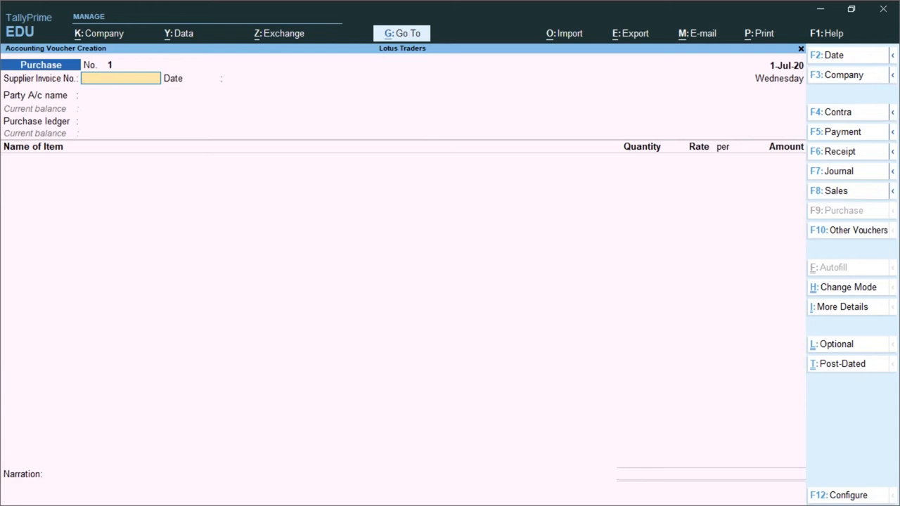
{"action": "type", "text": "st\\01"}
{"action": "key", "text": "Return"}
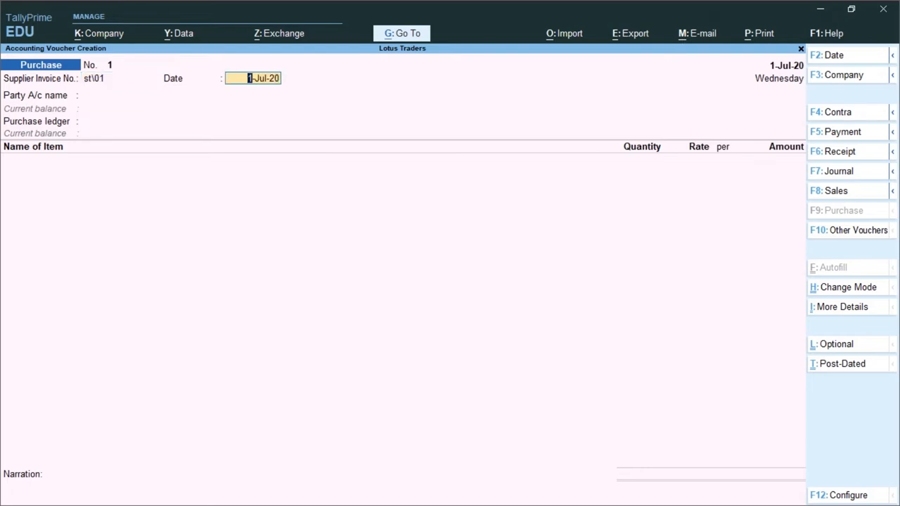
{"action": "key", "text": "Return"}
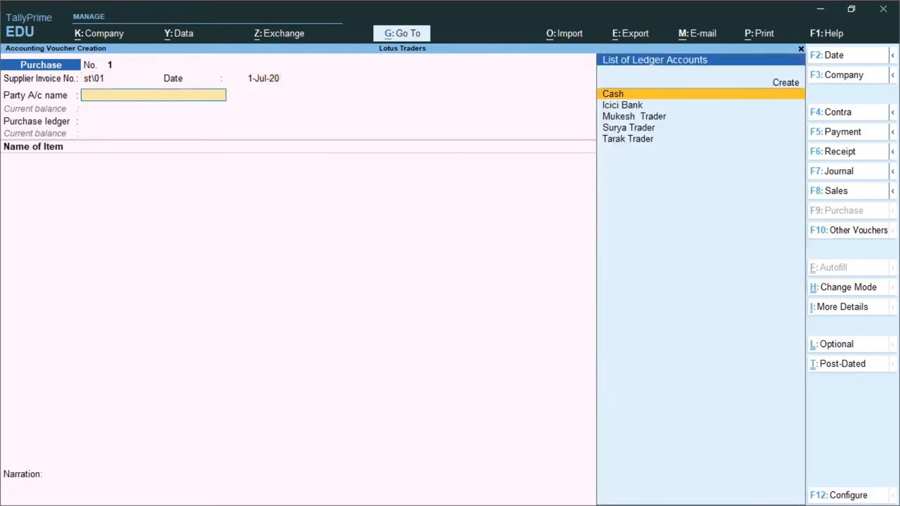
{"action": "key", "text": "Down"}
{"action": "key", "text": "Down"}
{"action": "key", "text": "Down"}
{"action": "key", "text": "Down"}
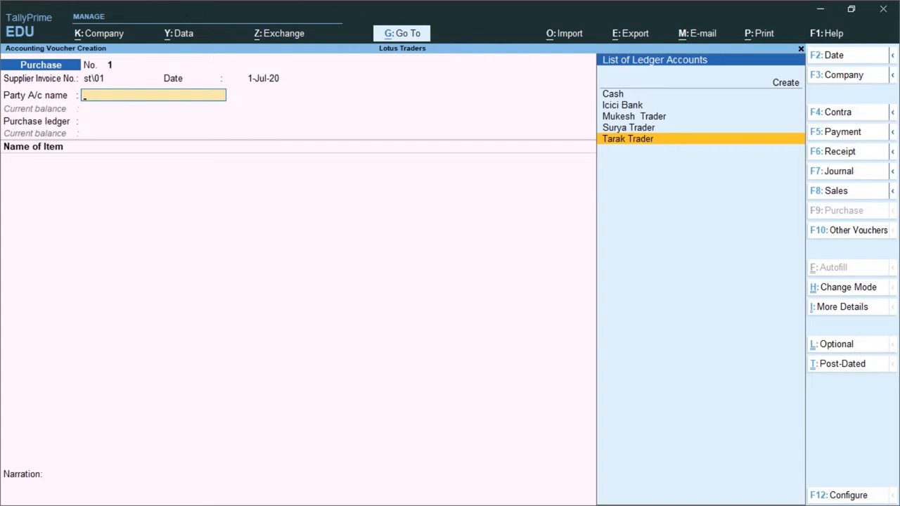
{"action": "key", "text": "Up"}
{"action": "key", "text": "Up"}
{"action": "key", "text": "Up"}
{"action": "key", "text": "Up"}
{"action": "key", "text": "Up"}
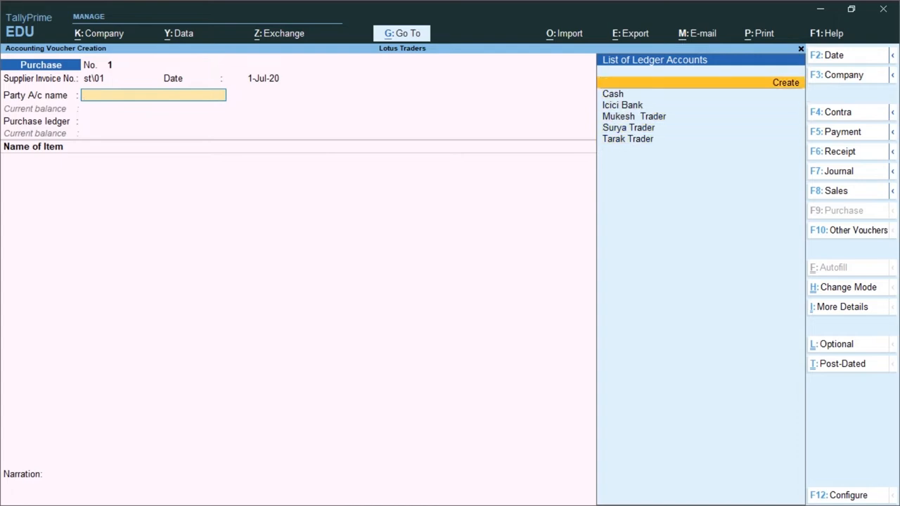
{"action": "key", "text": "Return"}
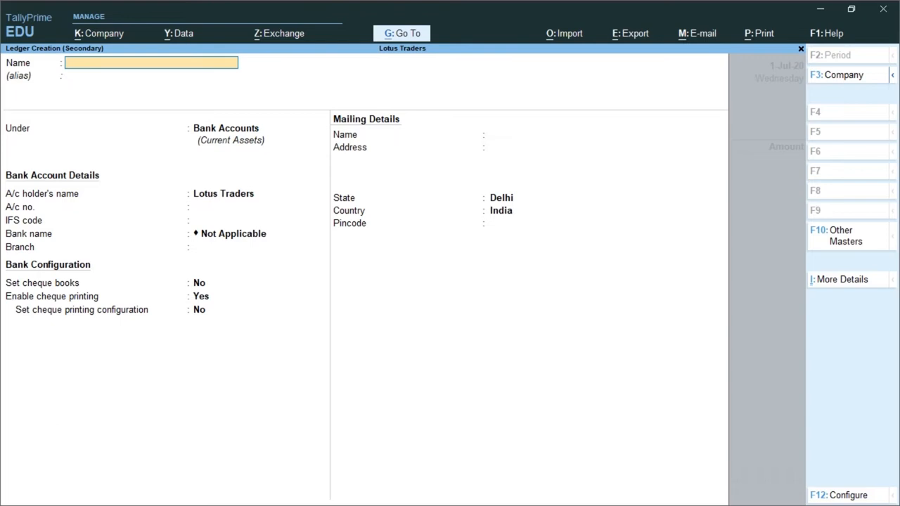
{"action": "key", "text": "Escape"}
{"action": "key", "text": "y"}
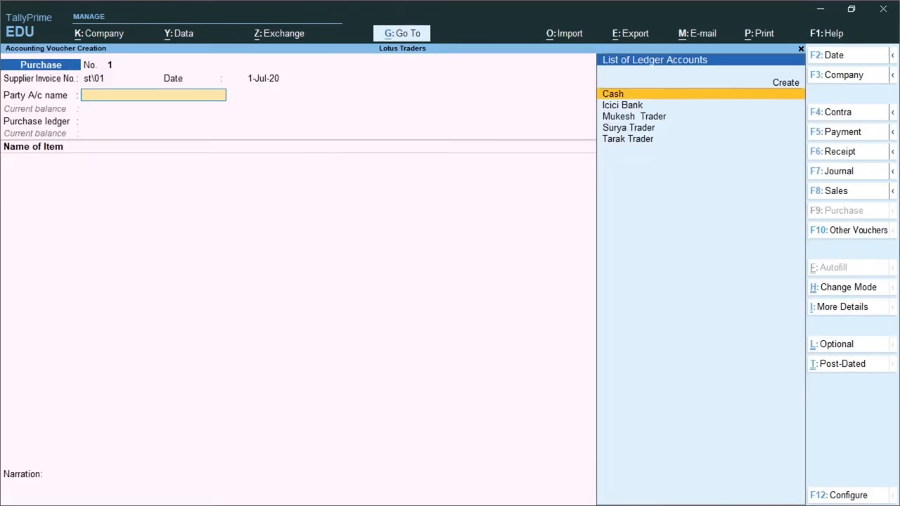
Choose Tarak Trader as the party account of the purchase voucher
{"action": "key", "text": "Down"}
{"action": "key", "text": "Down"}
{"action": "key", "text": "Down"}
{"action": "key", "text": "Down"}
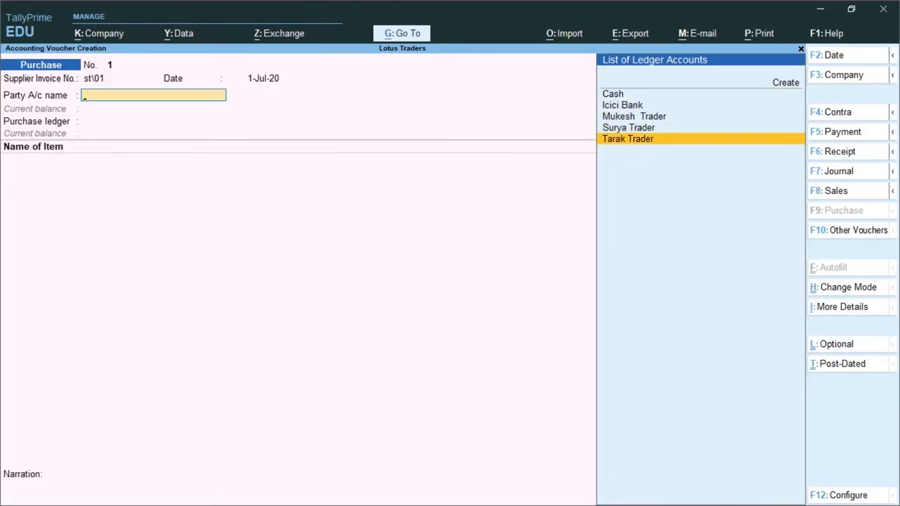
{"action": "key", "text": "Return"}
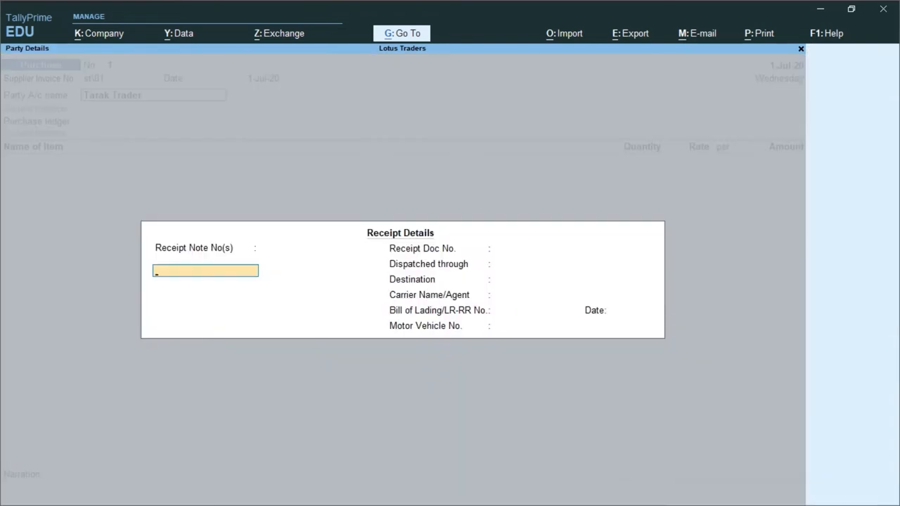
Accept the party's receipt details without entering anything, and choose Purchase A/c as the purchase ledger
{"action": "key", "text": "Return"}
{"action": "key", "text": "Return"}
{"action": "key", "text": "Return"}
{"action": "key", "text": "Return"}
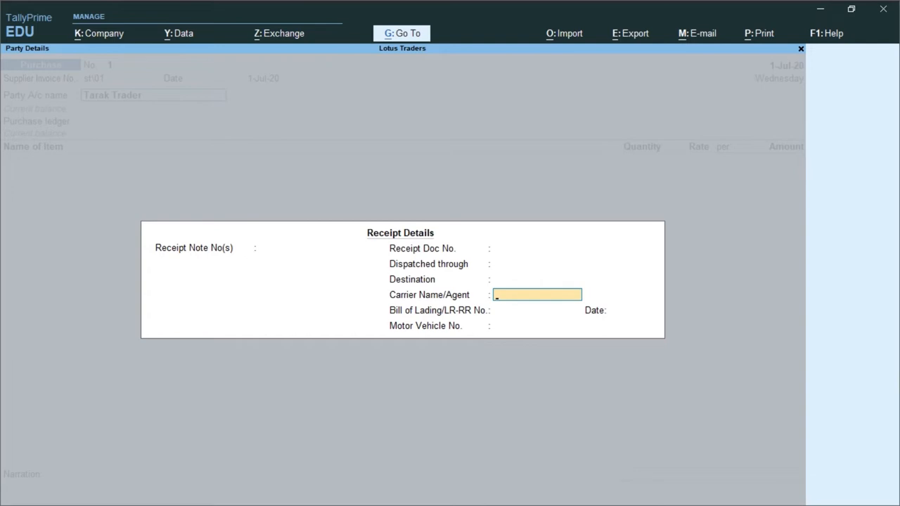
{"action": "key", "text": "Return"}
{"action": "key", "text": "Return"}
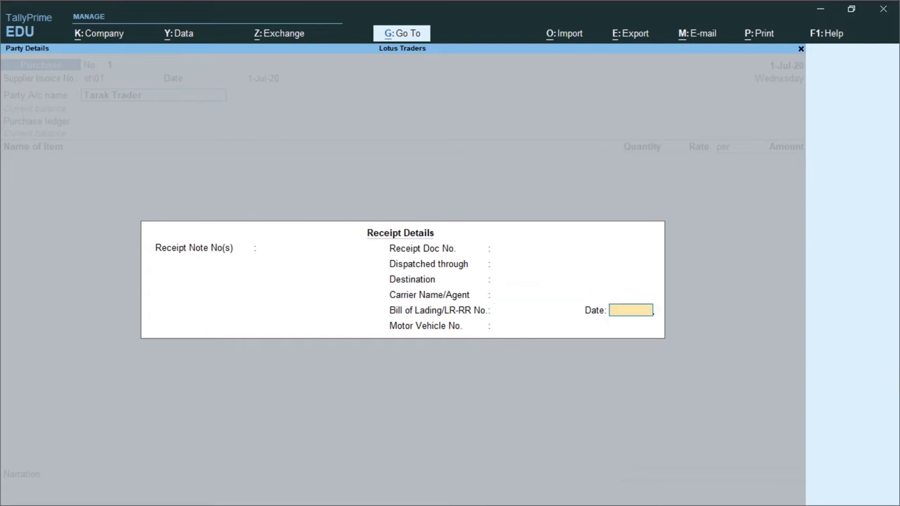
{"action": "key", "text": "Return"}
{"action": "key", "text": "Return"}
{"action": "key", "text": "Return"}
{"action": "key", "text": "Return"}
{"action": "key", "text": "Return"}
{"action": "key", "text": "Return"}
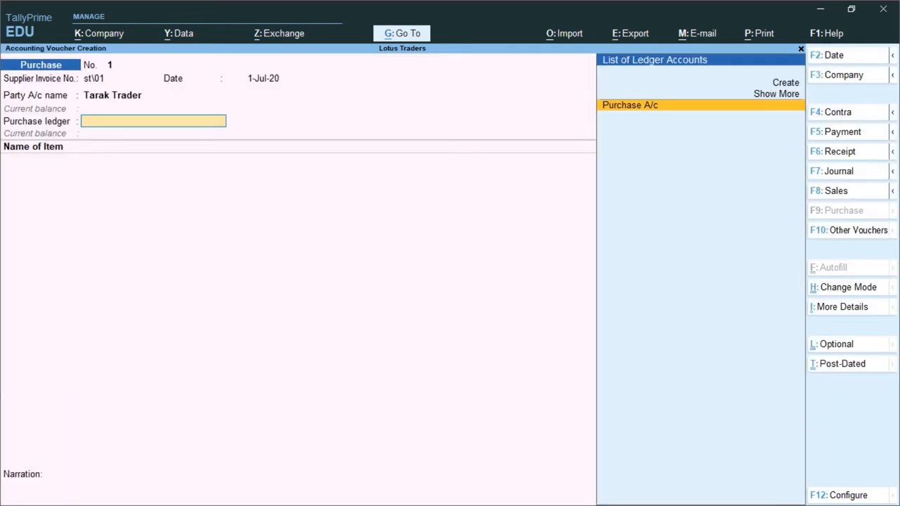
{"action": "key", "text": "Return"}
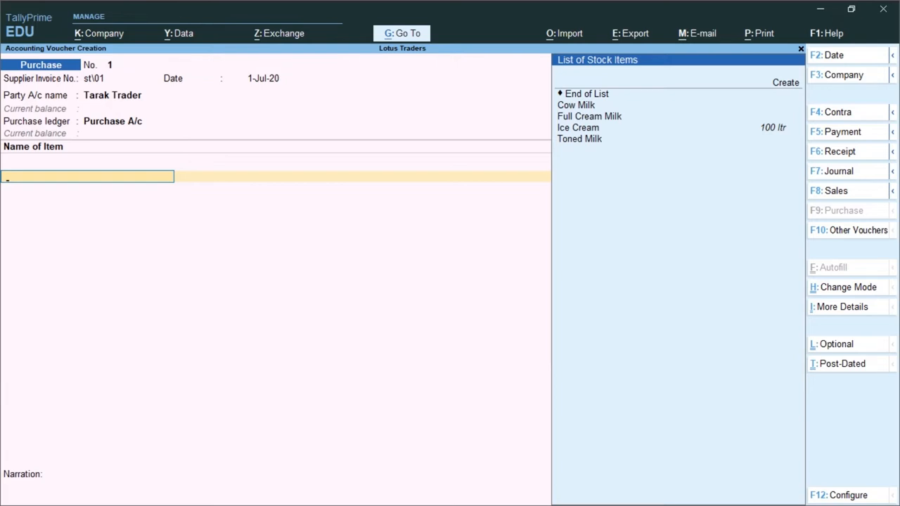
{"action": "key", "text": "Up"}
{"action": "key", "text": "Return"}
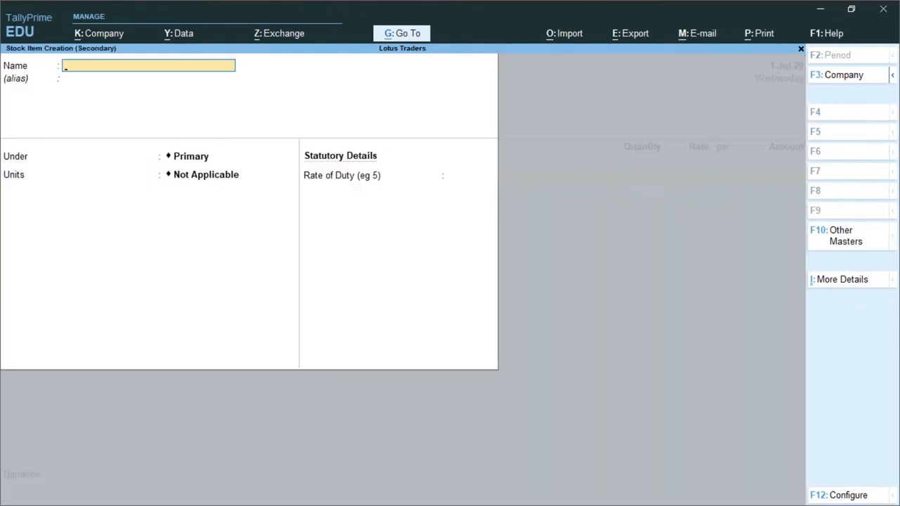
{"action": "key", "text": "Escape"}
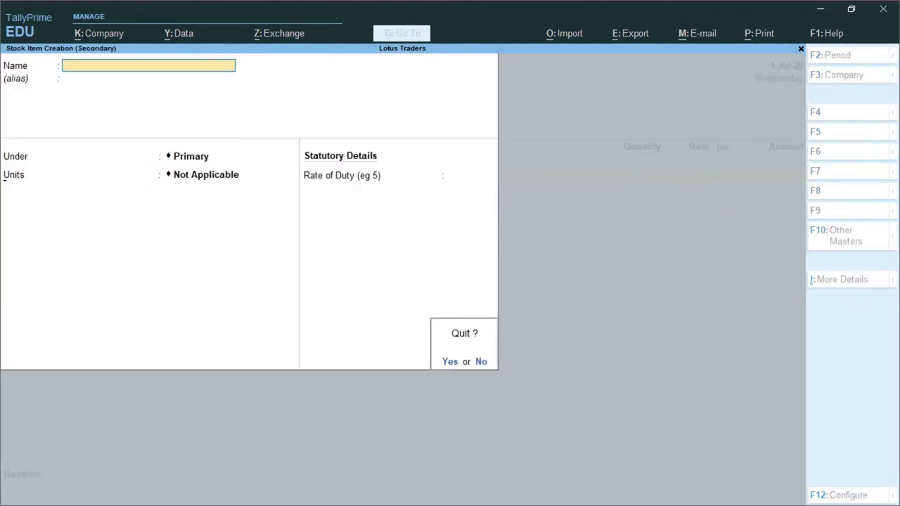
{"action": "key", "text": "Return"}
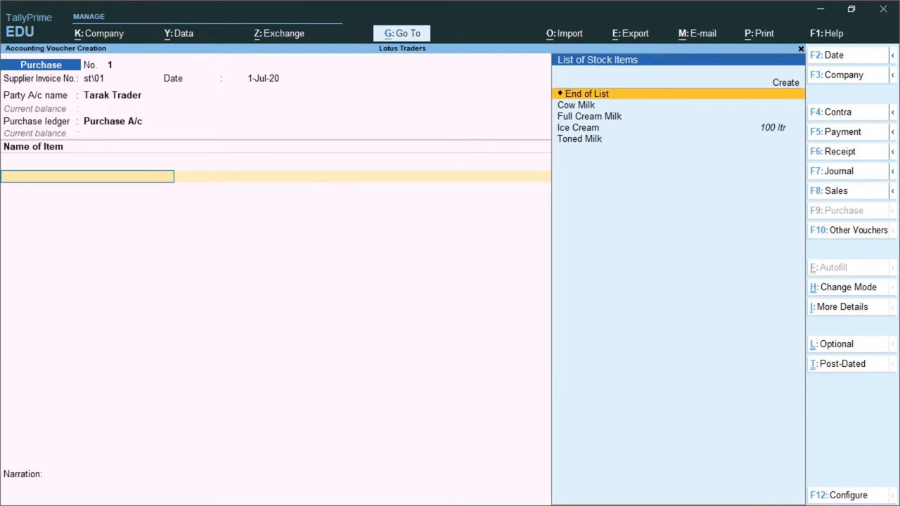
Add Full Cream Milk as the first item, with a quantity of 500 ltr at a rate of 56 per ltr
{"action": "key", "text": "Down"}
{"action": "key", "text": "Down"}
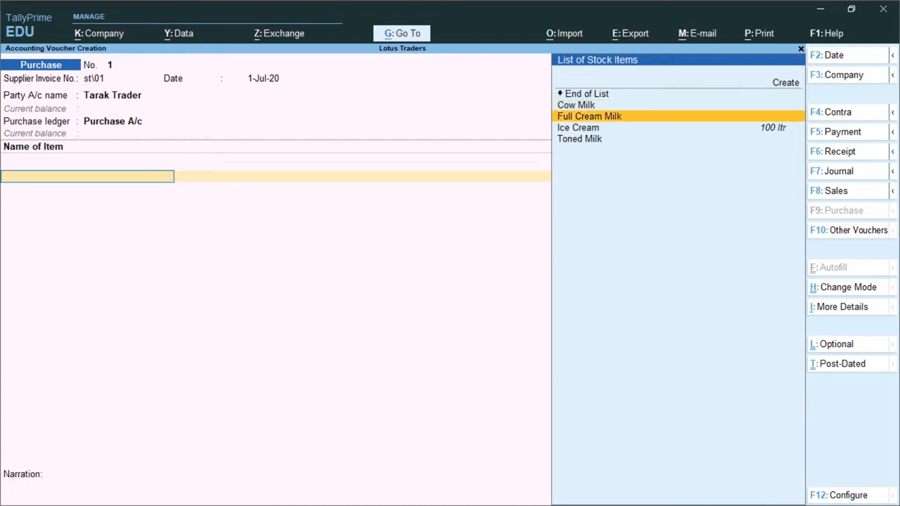
{"action": "key", "text": "Return"}
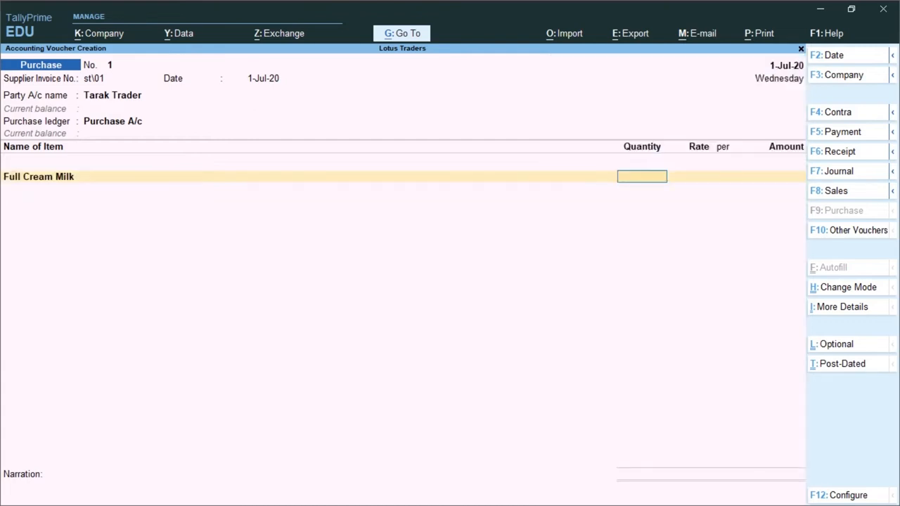
{"action": "type", "text": "500"}
{"action": "key", "text": "Return"}
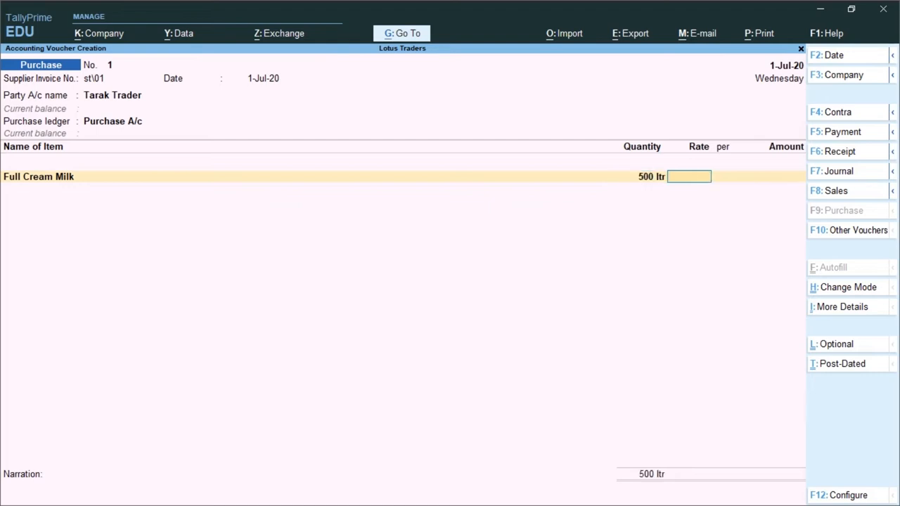
{"action": "type", "text": "56"}
{"action": "key", "text": "Return"}
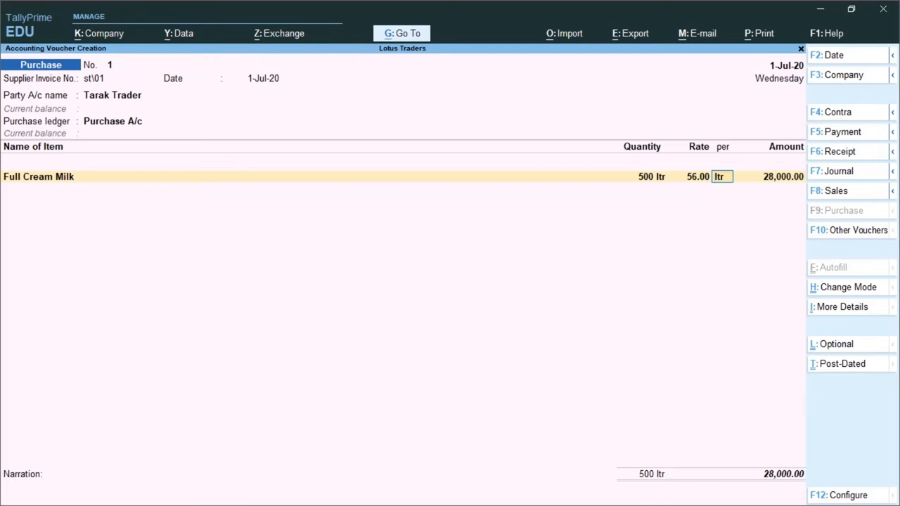
{"action": "key", "text": "Return"}
{"action": "key", "text": "Return"}
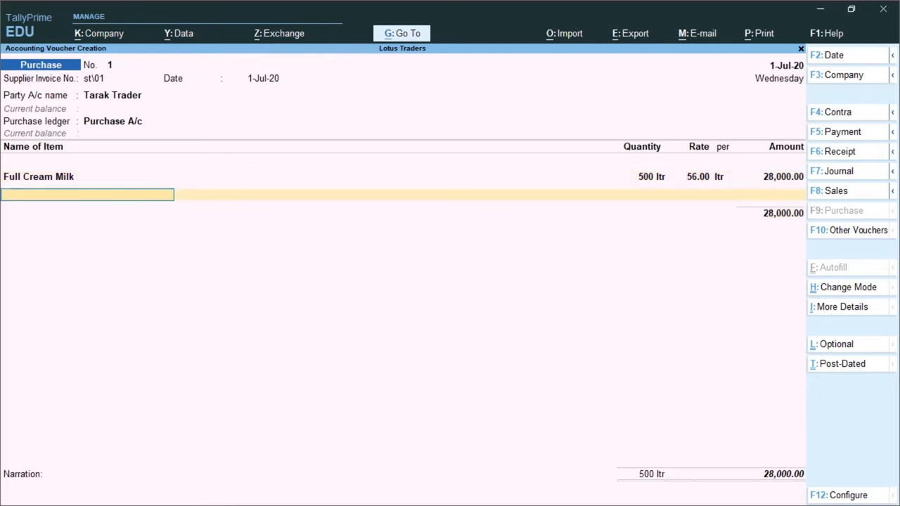
Add Toned Milk as the second item of the purchase voucher, with a quantity of 500 ltr at a rate of 45 per ltr
{"action": "type", "text": "T"}
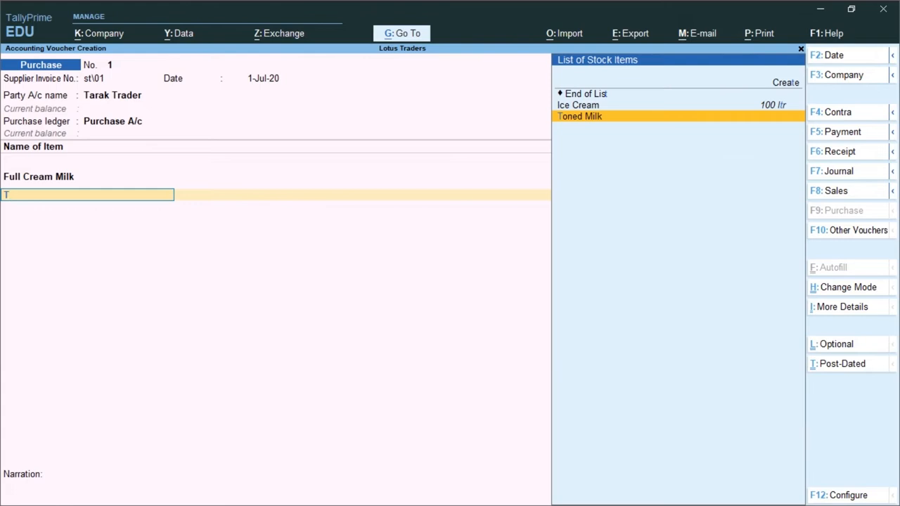
{"action": "key", "text": "Return"}
{"action": "type", "text": "5"}
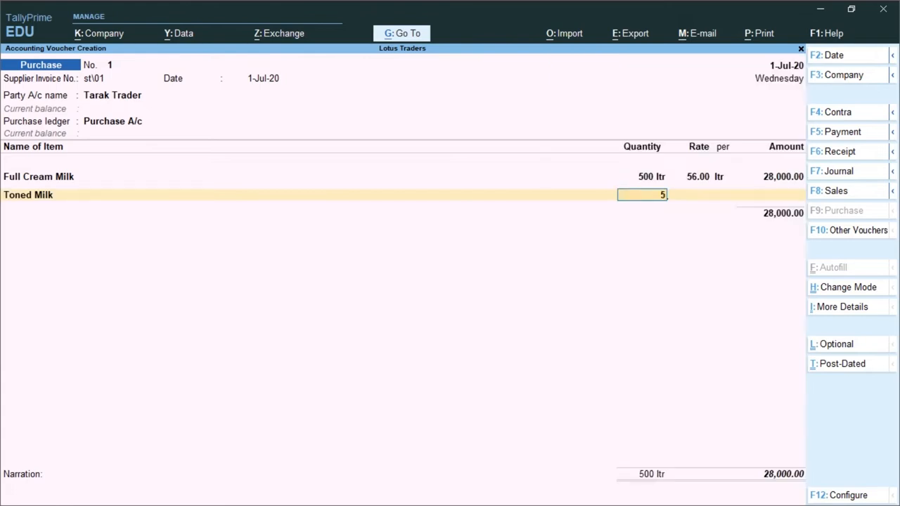
{"action": "type", "text": "00"}
{"action": "key", "text": "Return"}
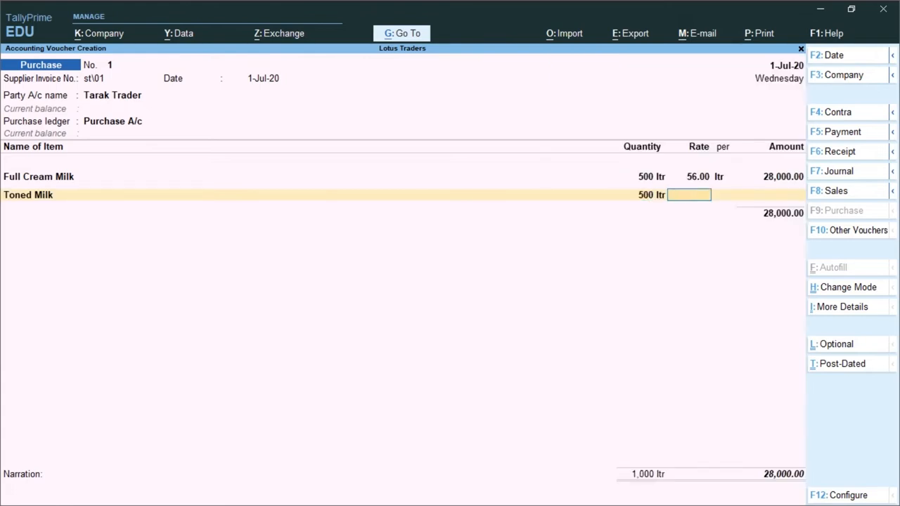
{"action": "type", "text": "45"}
{"action": "key", "text": "Return"}
{"action": "key", "text": "Return"}
{"action": "key", "text": "Return"}
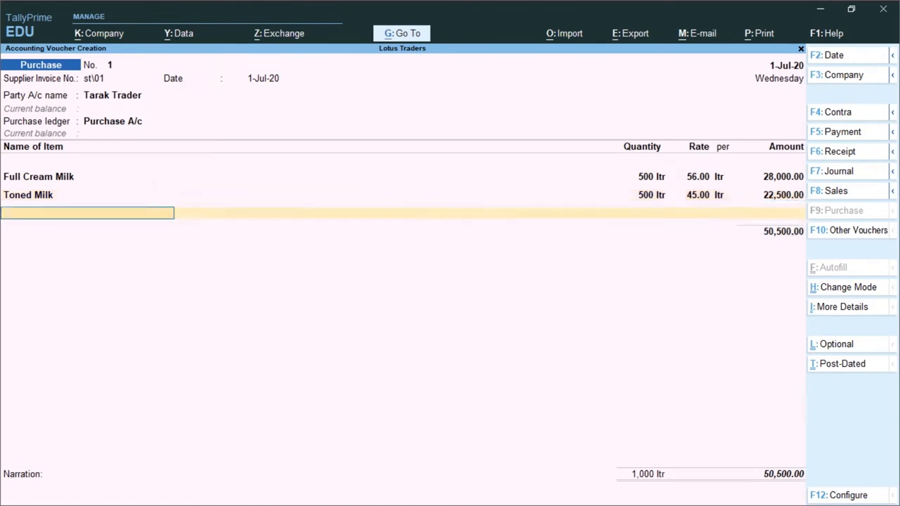
Add Cow Milk as the third item, with a quantity of 1000 ltr at a rate of 40 per ltr
{"action": "type", "text": "C"}
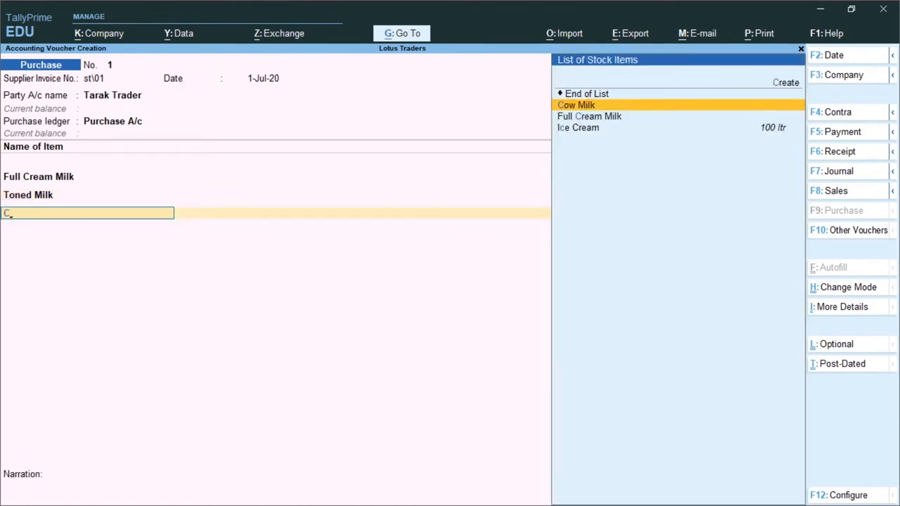
{"action": "key", "text": "Return"}
{"action": "type", "text": "1000"}
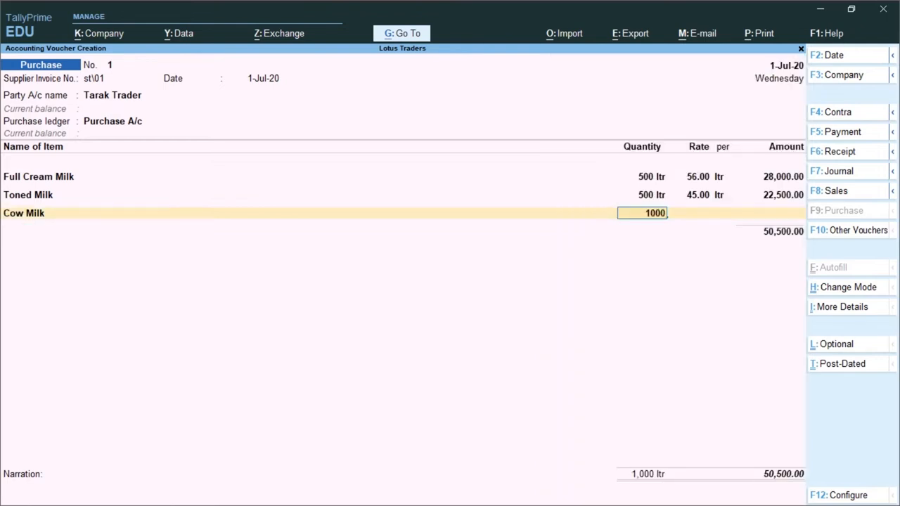
{"action": "key", "text": "Return"}
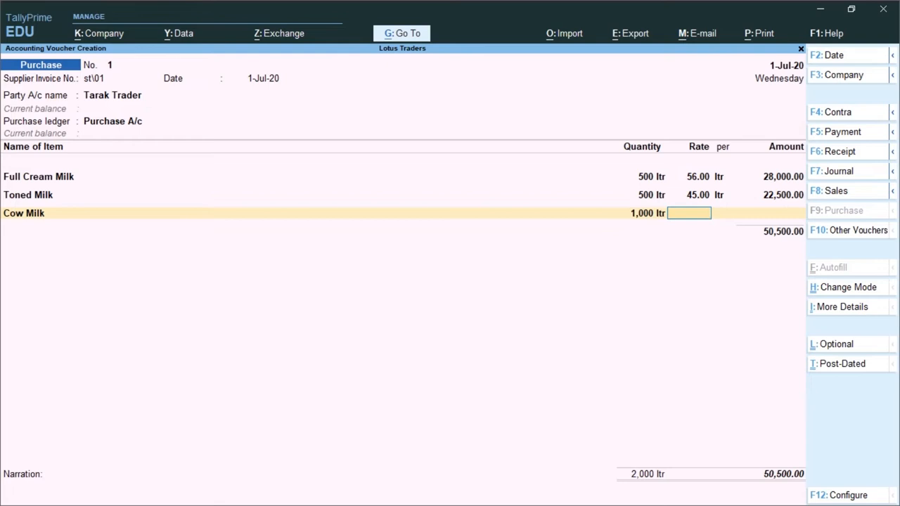
{"action": "type", "text": "40"}
{"action": "key", "text": "Return"}
{"action": "key", "text": "Return"}
{"action": "key", "text": "Return"}
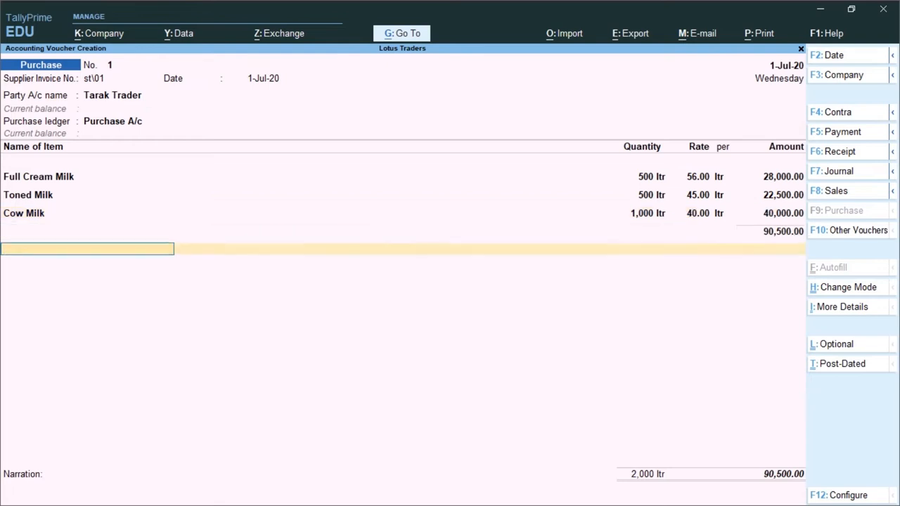
Finish the item list with a New Ref bill at 30 days' credit for Tarak Trader, and save the purchase voucher
{"action": "key", "text": "Return"}
{"action": "key", "text": "Return"}
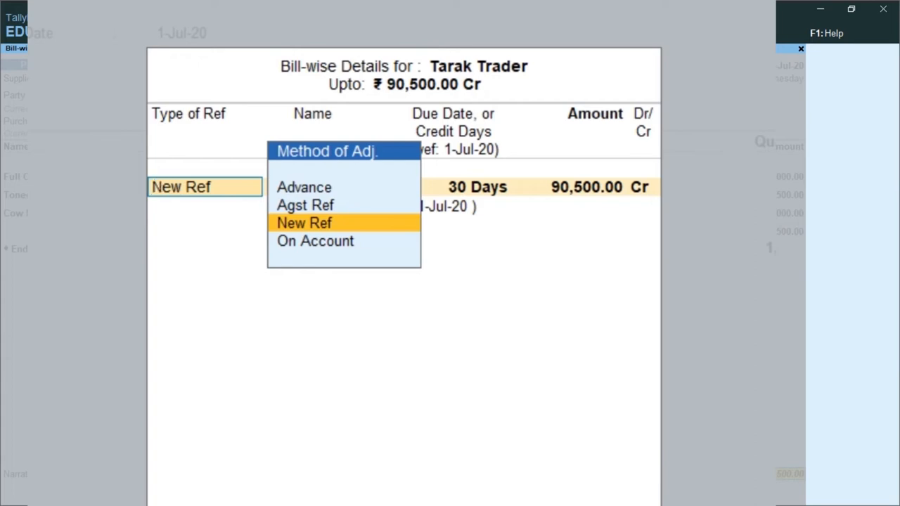
{"action": "key", "text": "Return"}
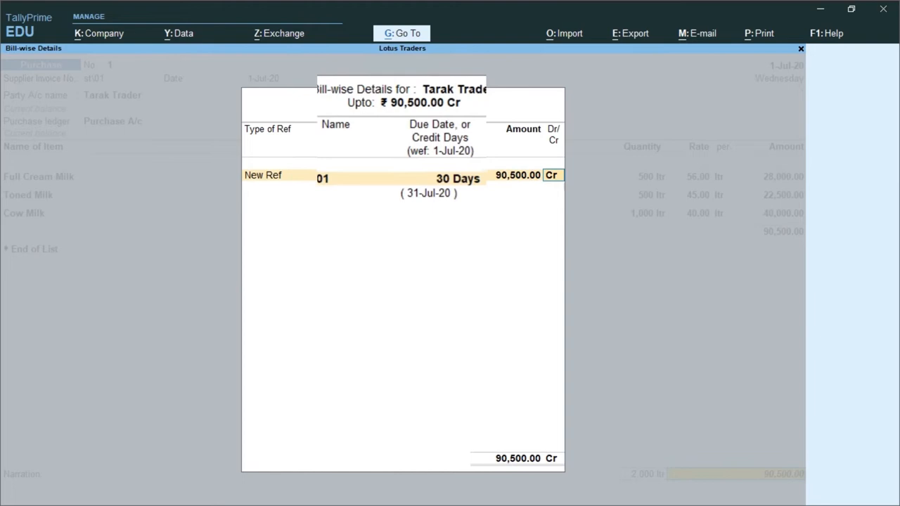
{"action": "key", "text": "Return"}
{"action": "key", "text": "Return"}
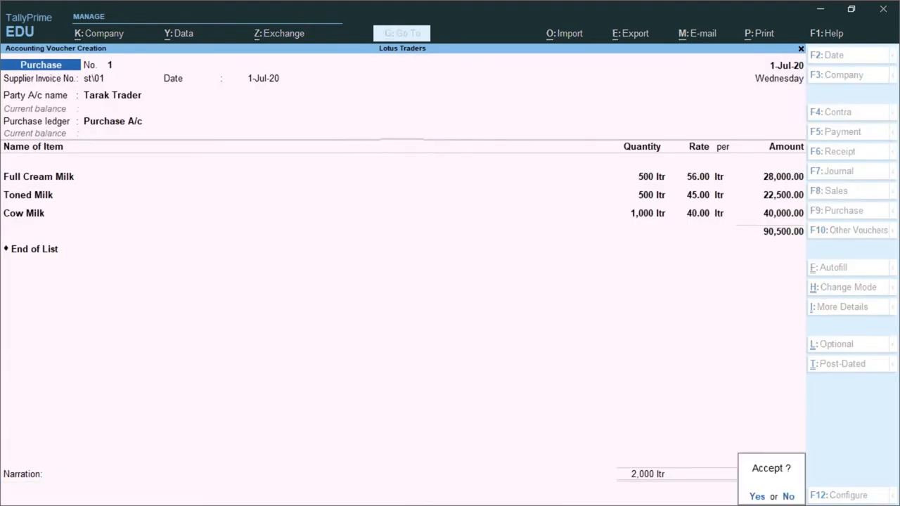
{"action": "key", "text": "y"}
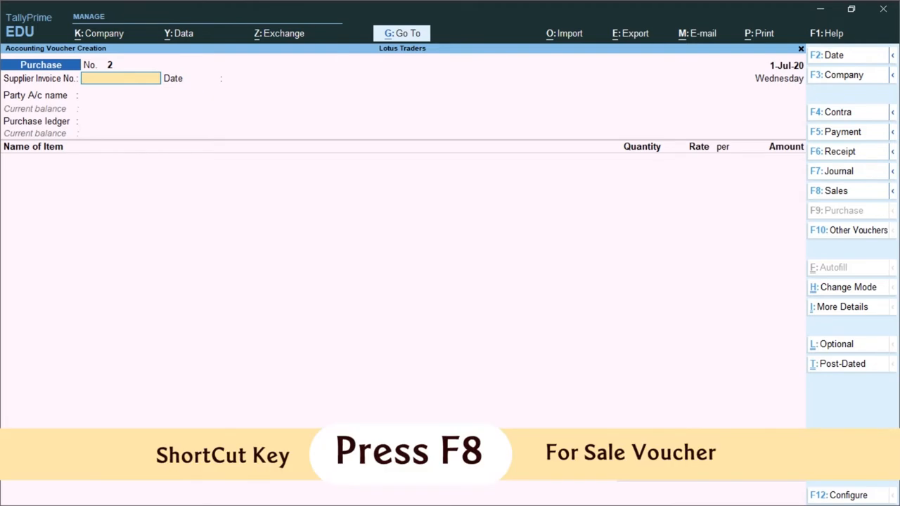
Start a sales voucher with reference number ba\01\kk, keeping 1-Jul-20 as the reference date
{"action": "key", "text": "F8"}
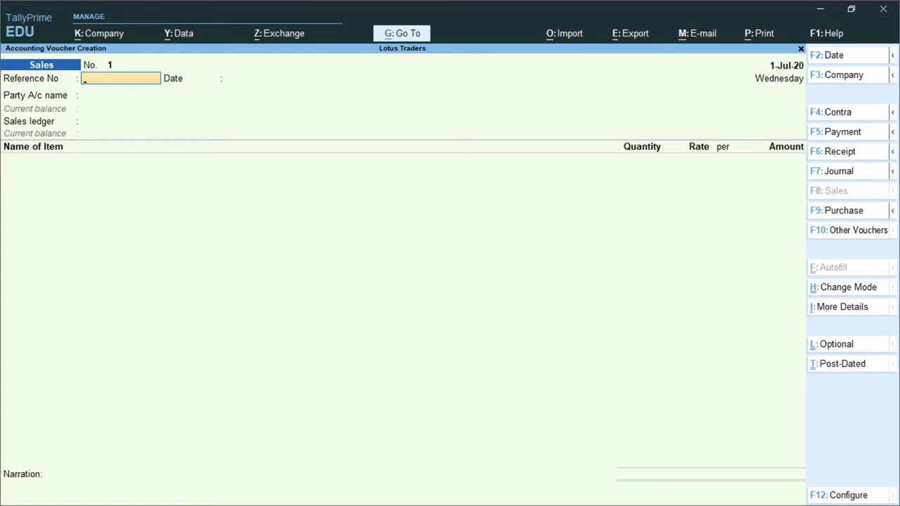
{"action": "type", "text": "ba\\01\\kk"}
{"action": "key", "text": "Return"}
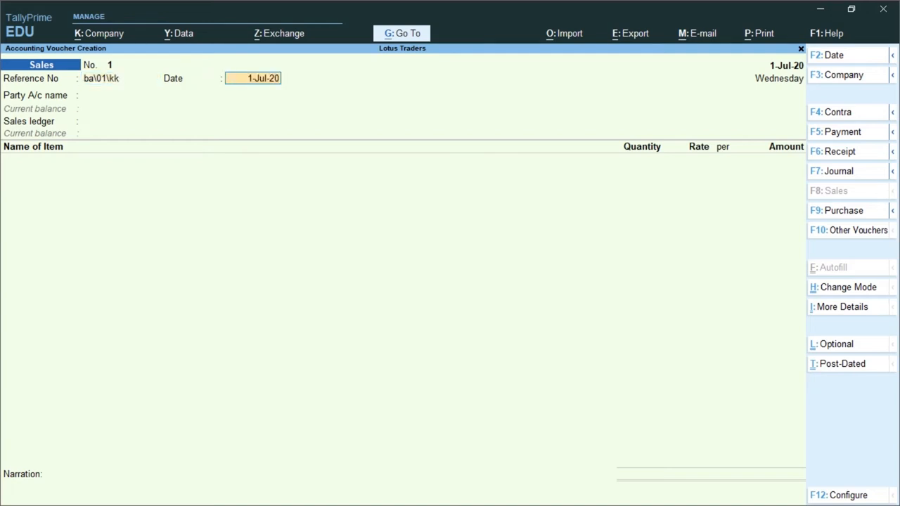
{"action": "key", "text": "Return"}
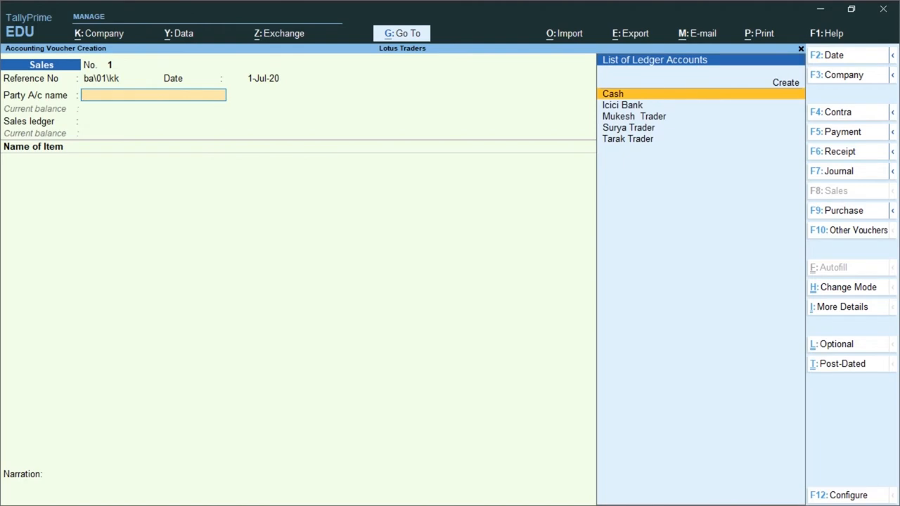
Start creating a new party ledger from the sales voucher and name it Kk Trader, leaving the alias empty
{"action": "key", "text": "Down"}
{"action": "key", "text": "Down"}
{"action": "key", "text": "Down"}
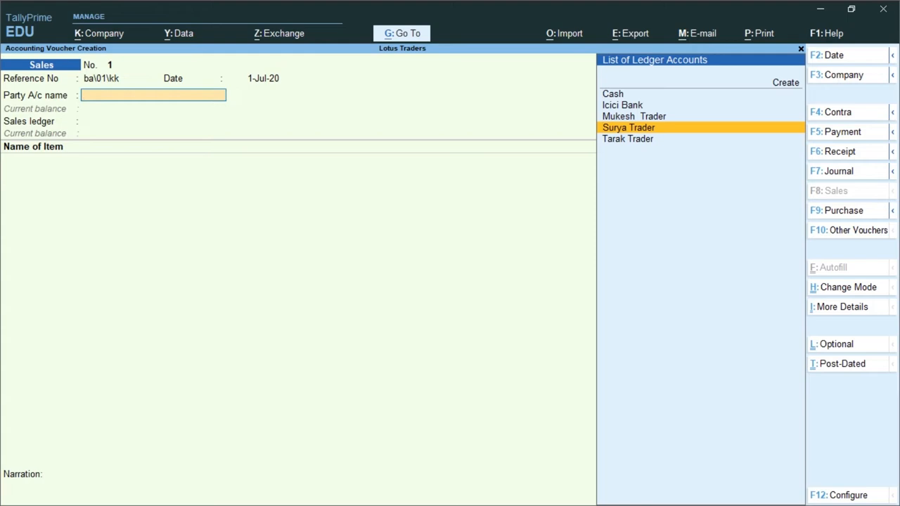
{"action": "key", "text": "Down"}
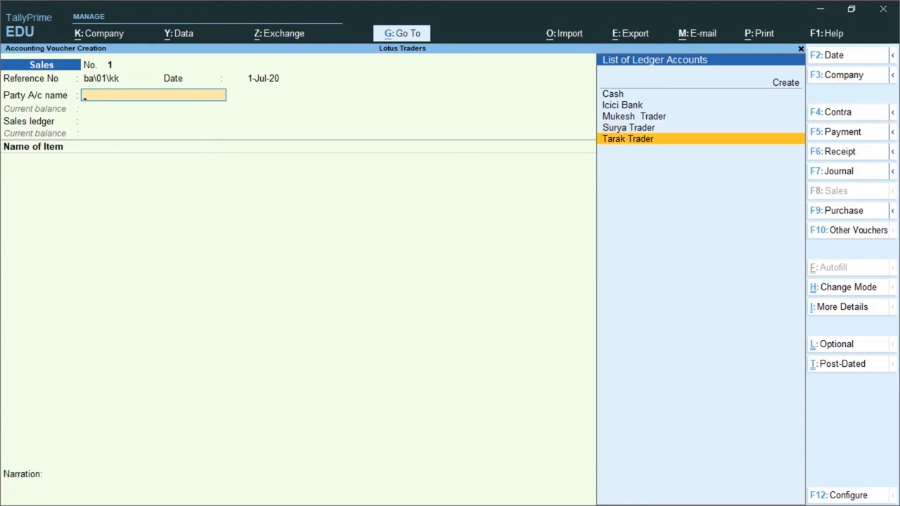
{"action": "key", "text": "Up"}
{"action": "key", "text": "Up"}
{"action": "key", "text": "Up"}
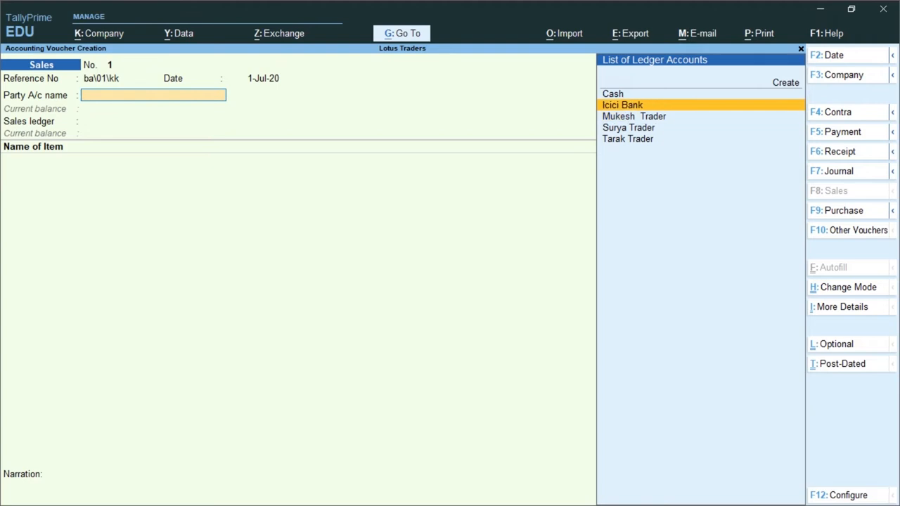
{"action": "key", "text": "Up"}
{"action": "key", "text": "Up"}
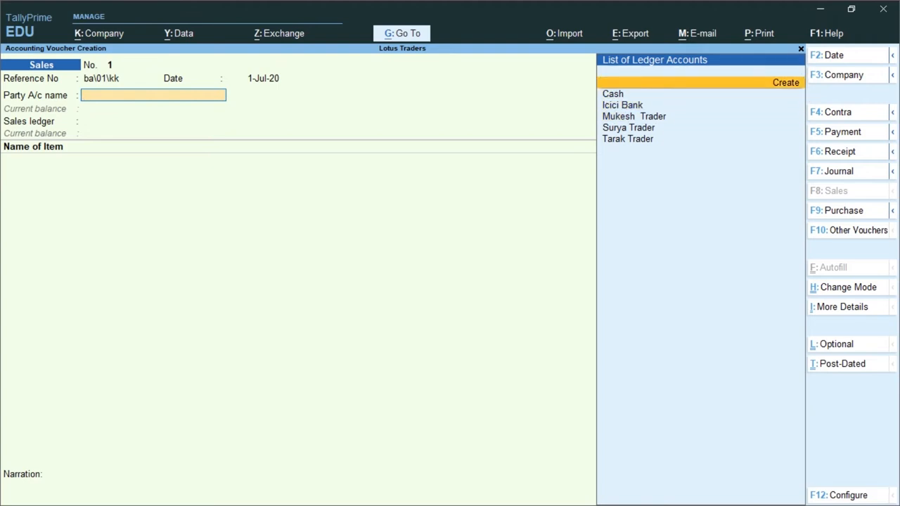
{"action": "key", "text": "Return"}
{"action": "type", "text": "Kk trader"}
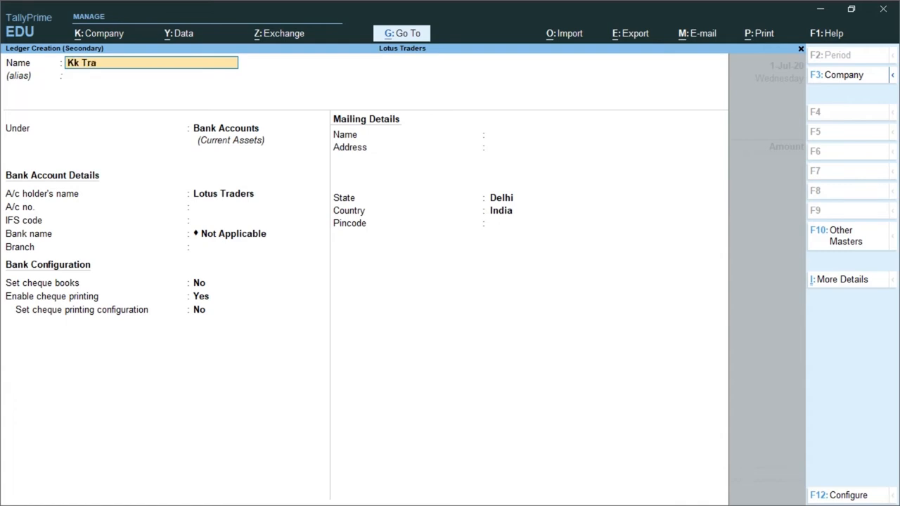
{"action": "key", "text": "Return"}
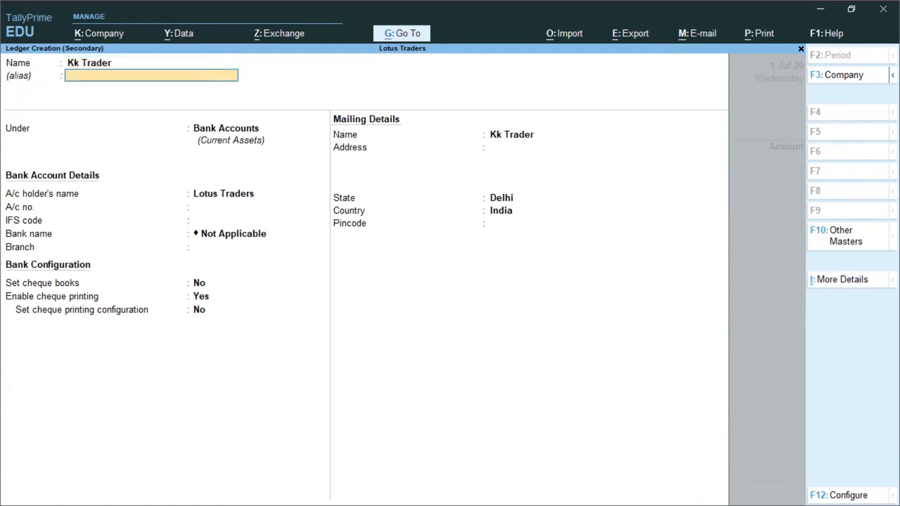
{"action": "key", "text": "Return"}
Place the Kk Trader ledger under Sundry Debtors, keep bill-by-bill balances and the other defaults, and save it
{"action": "type", "text": "De"}
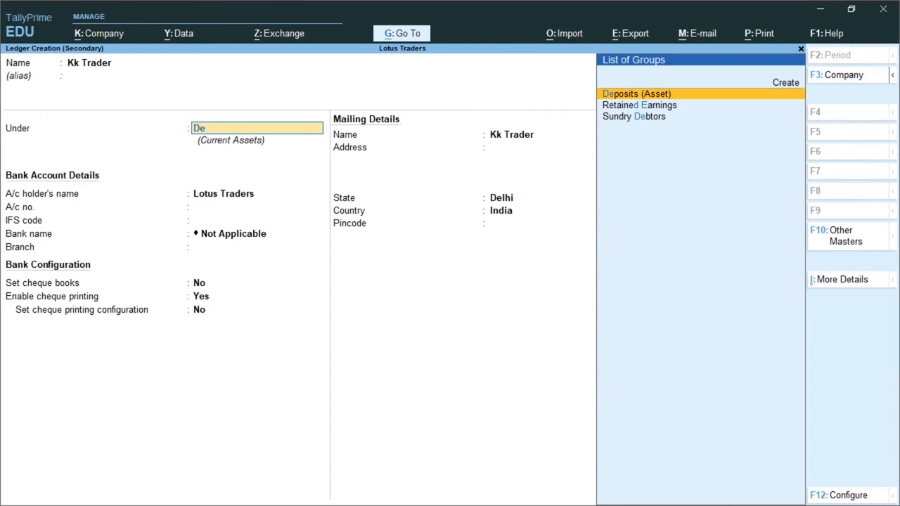
{"action": "key", "text": "Down"}
{"action": "key", "text": "Down"}
{"action": "key", "text": "Return"}
{"action": "key", "text": "Return"}
{"action": "key", "text": "Return"}
{"action": "key", "text": "Return"}
{"action": "key", "text": "Return"}
{"action": "key", "text": "Return"}
{"action": "key", "text": "Return"}
{"action": "key", "text": "Return"}
{"action": "key", "text": "Return"}
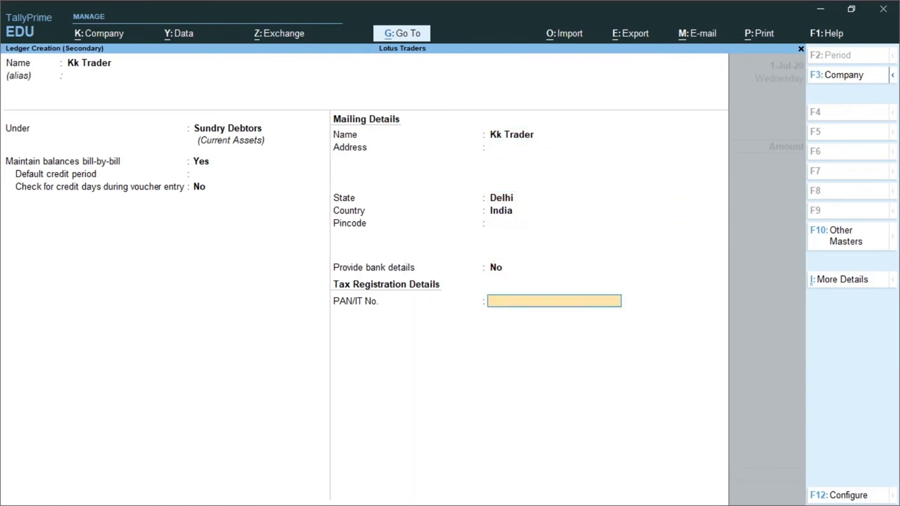
{"action": "key", "text": "Return"}
{"action": "key", "text": "Return"}
{"action": "key", "text": "Return"}
Accept the dispatch and party details without entering anything, and choose Sales A/c as the sales ledger
{"action": "key", "text": "Return"}
{"action": "key", "text": "Return"}
{"action": "key", "text": "Return"}
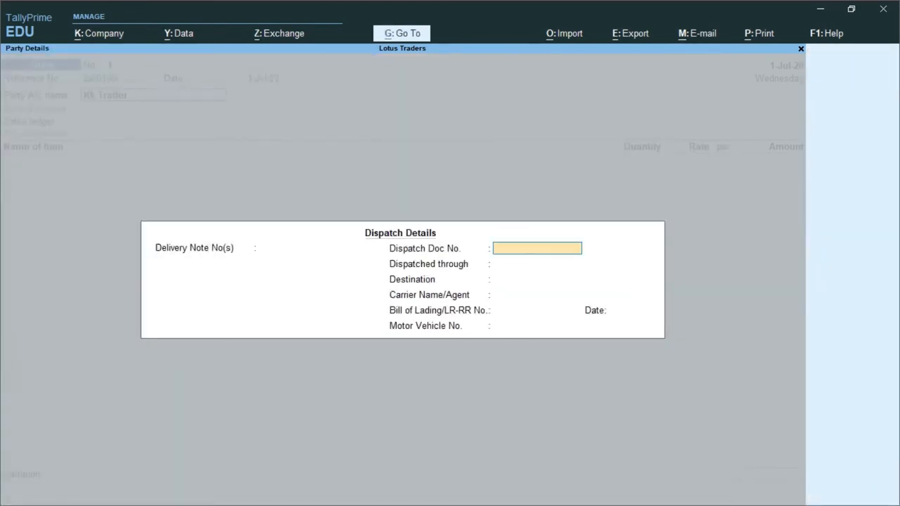
{"action": "key", "text": "Return"}
{"action": "key", "text": "Return"}
{"action": "key", "text": "Return"}
{"action": "key", "text": "Return"}
{"action": "key", "text": "Return"}
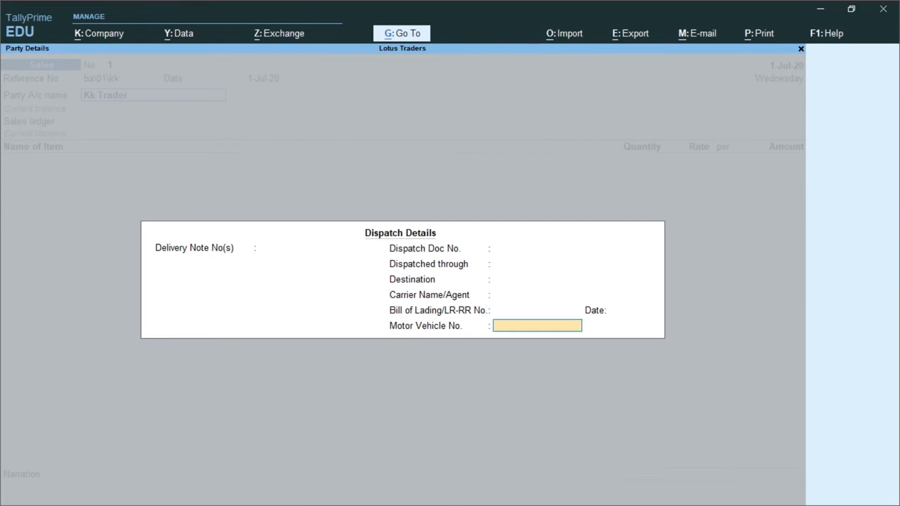
{"action": "key", "text": "Return"}
{"action": "key", "text": "Return"}
{"action": "key", "text": "Return"}
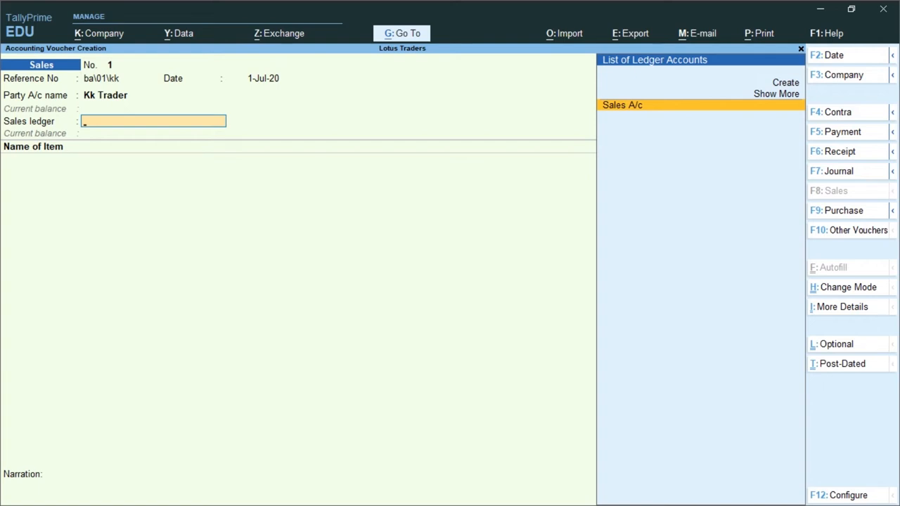
{"action": "key", "text": "Return"}
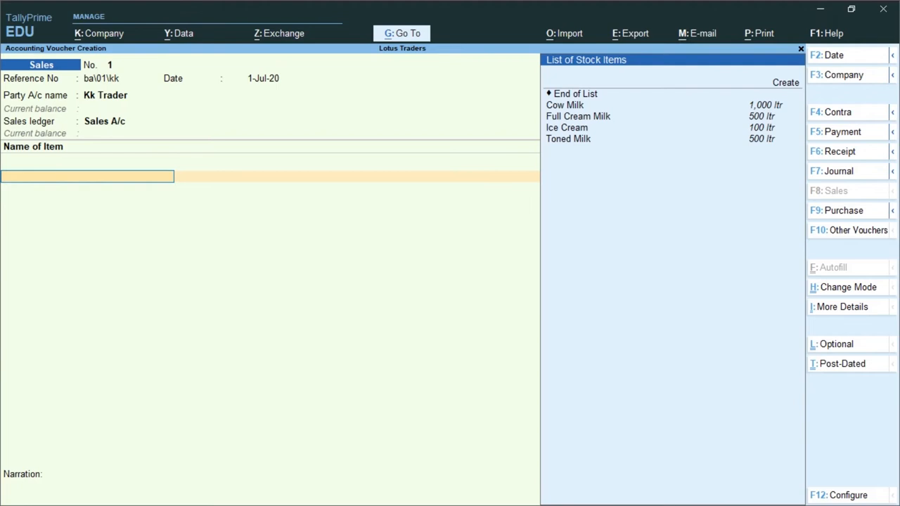
Add Full Cream Milk as the first item of the sales voucher, with a quantity of 250 ltr at a rate of 60 per ltr
{"action": "key", "text": "Down"}
{"action": "key", "text": "Down"}
{"action": "key", "text": "Return"}
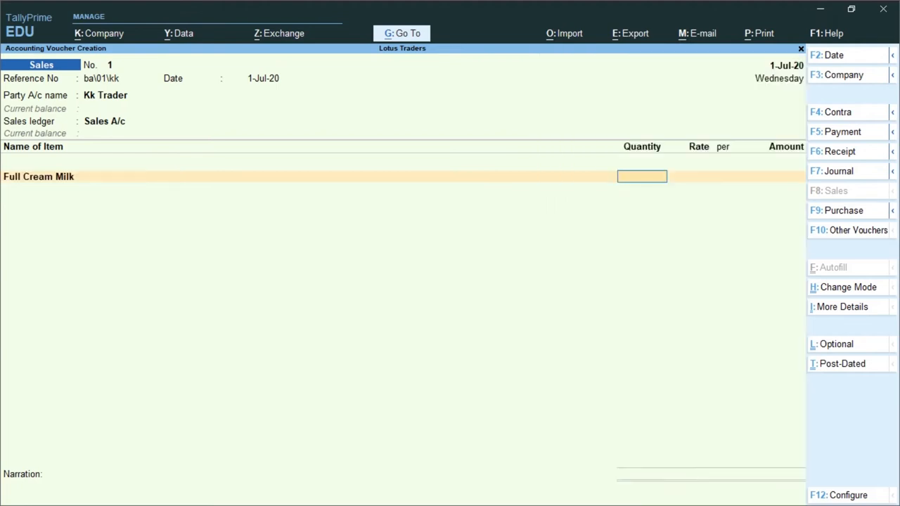
{"action": "type", "text": "250"}
{"action": "key", "text": "Return"}
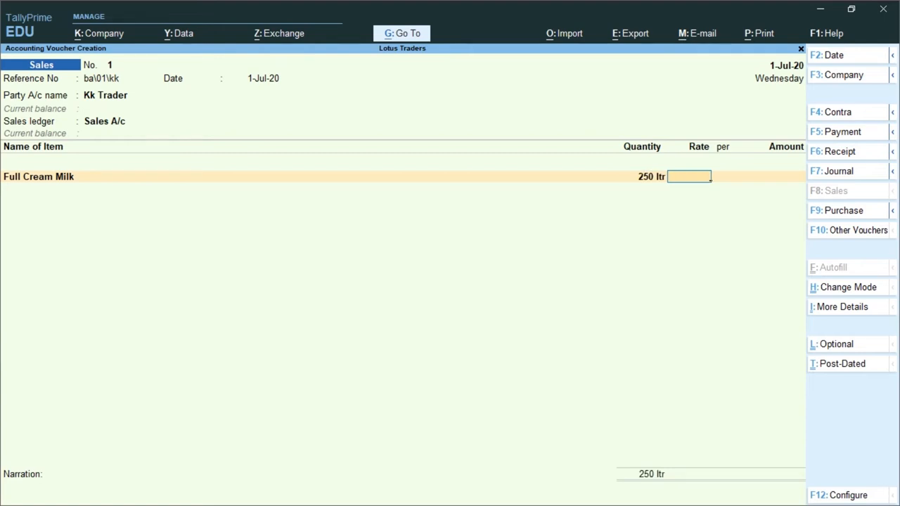
{"action": "type", "text": "60"}
{"action": "key", "text": "Return"}
{"action": "key", "text": "Return"}
{"action": "key", "text": "Return"}
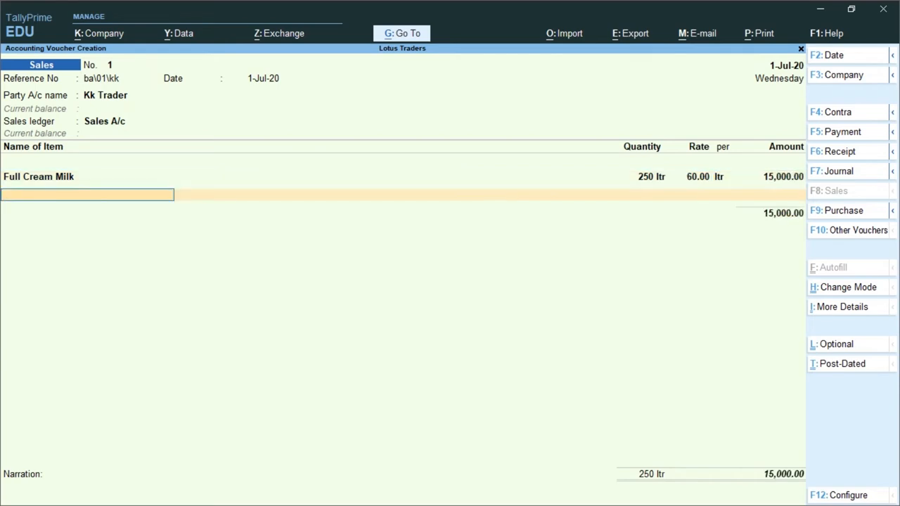
Add Toned Milk, 250 ltr at a rate of 50 per ltr, and end the item list to open the bill-wise details
{"action": "type", "text": "T"}
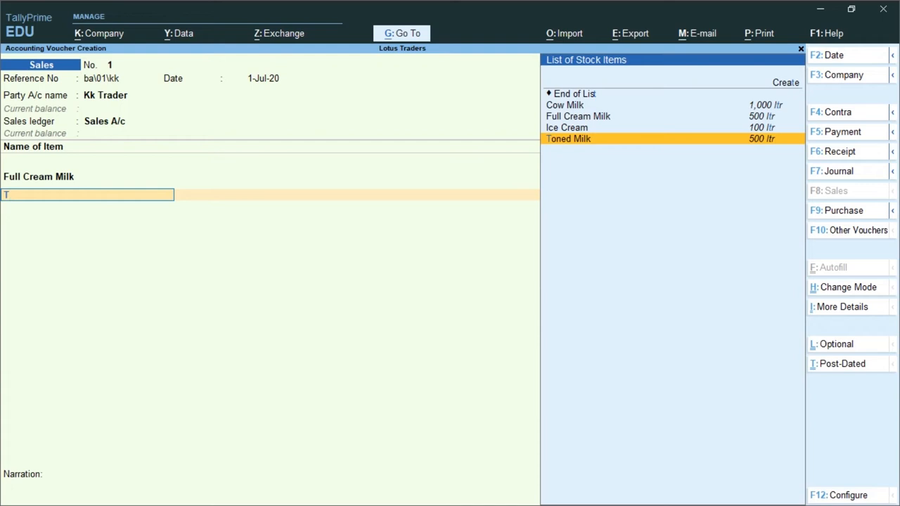
{"action": "key", "text": "Return"}
{"action": "type", "text": "250"}
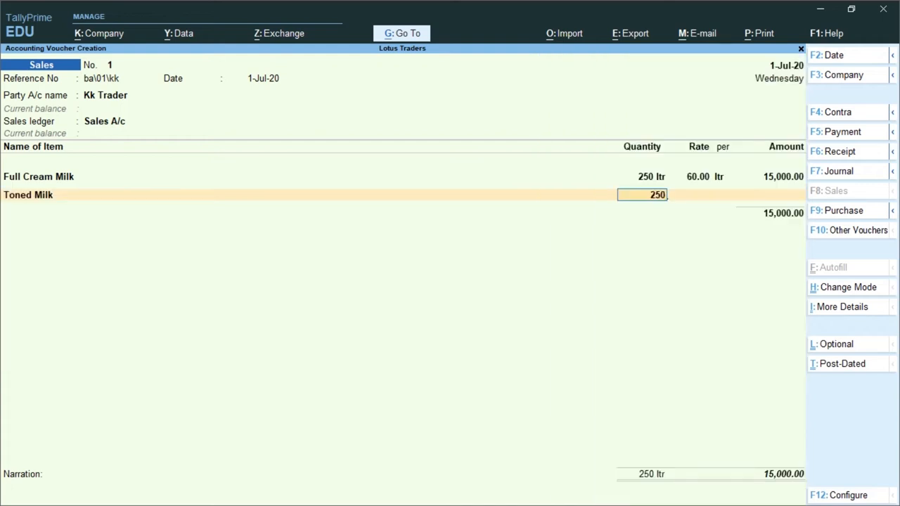
{"action": "key", "text": "Return"}
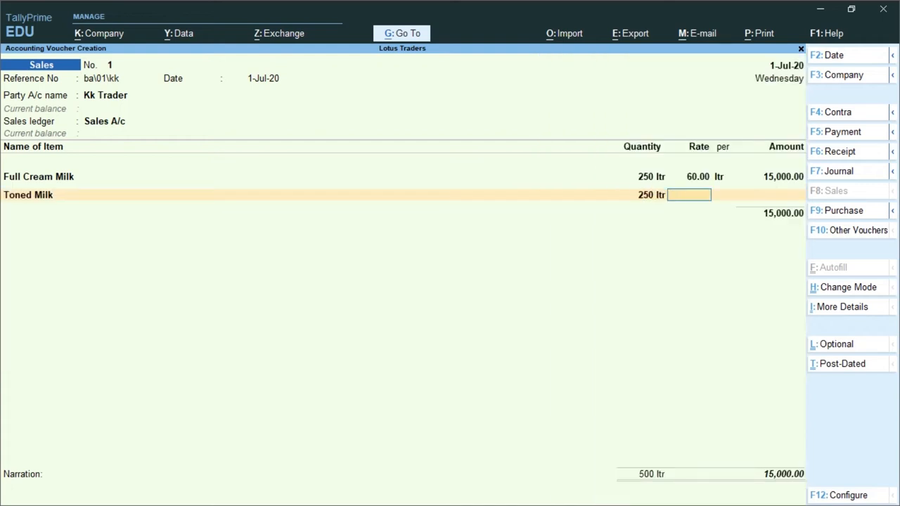
{"action": "type", "text": "50"}
{"action": "key", "text": "Return"}
{"action": "key", "text": "Return"}
{"action": "key", "text": "Return"}
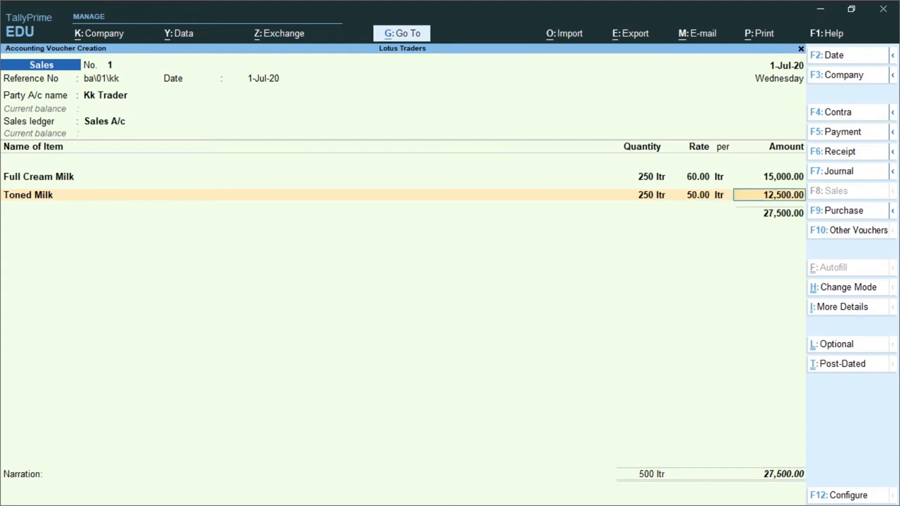
{"action": "key", "text": "Return"}
{"action": "key", "text": "Return"}
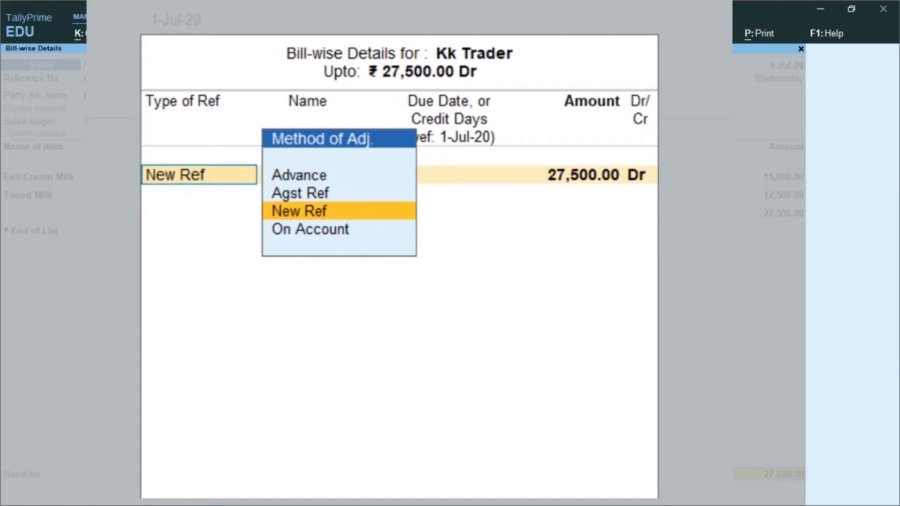
Book the full 27,500 Dr for Kk Trader as a New Ref with the default details, save the sales voucher, and leave voucher entry
{"action": "key", "text": "Return"}
{"action": "key", "text": "Return"}
{"action": "key", "text": "Return"}
{"action": "key", "text": "Return"}
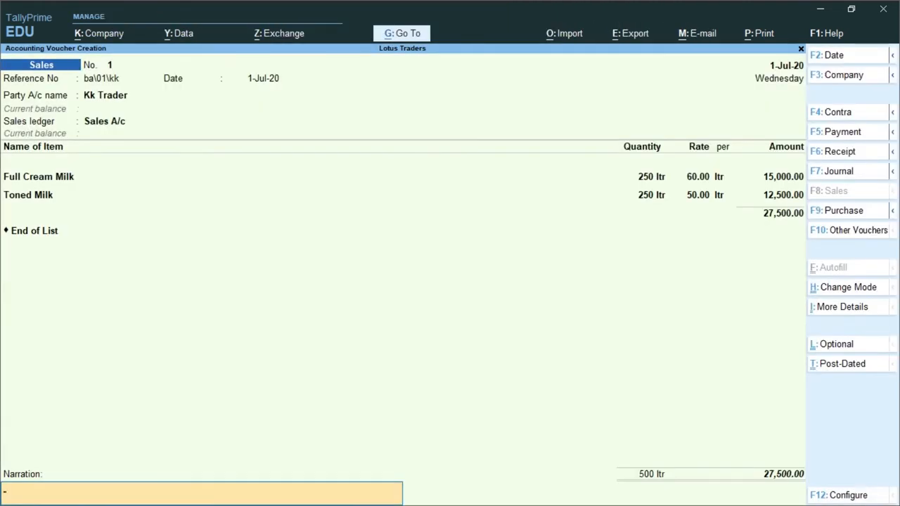
{"action": "key", "text": "Return"}
{"action": "key", "text": "y"}
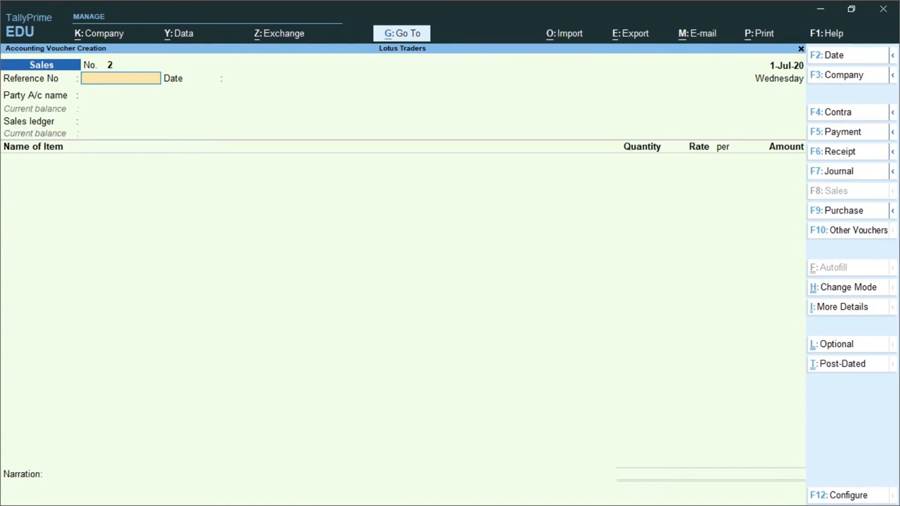
{"action": "key", "text": "Escape"}
{"action": "key", "text": "y"}
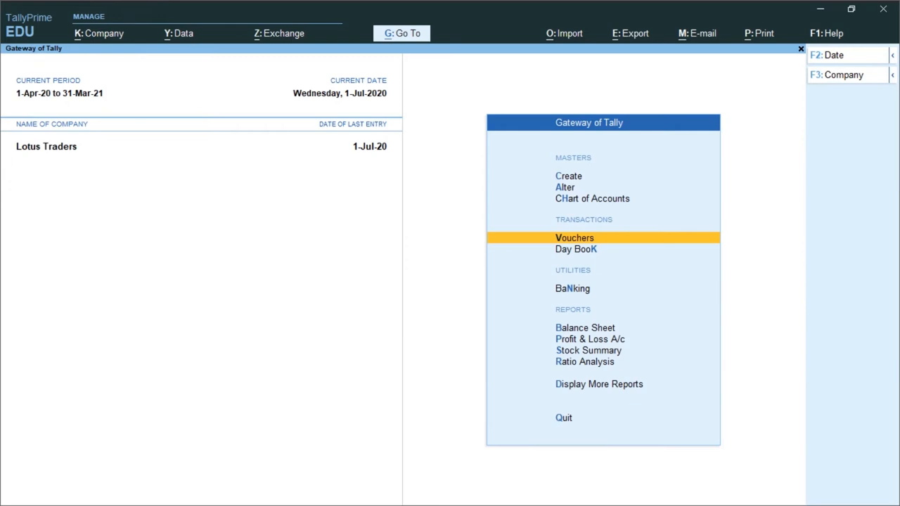
Open the Outstandings reports within Statements of Accounts
{"action": "key", "text": "Down"}
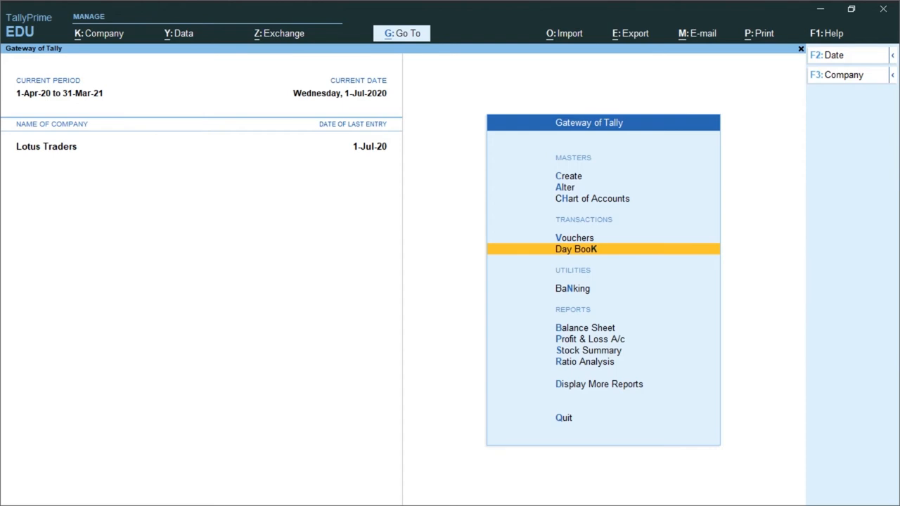
{"action": "key", "text": "Down"}
{"action": "key", "text": "Down"}
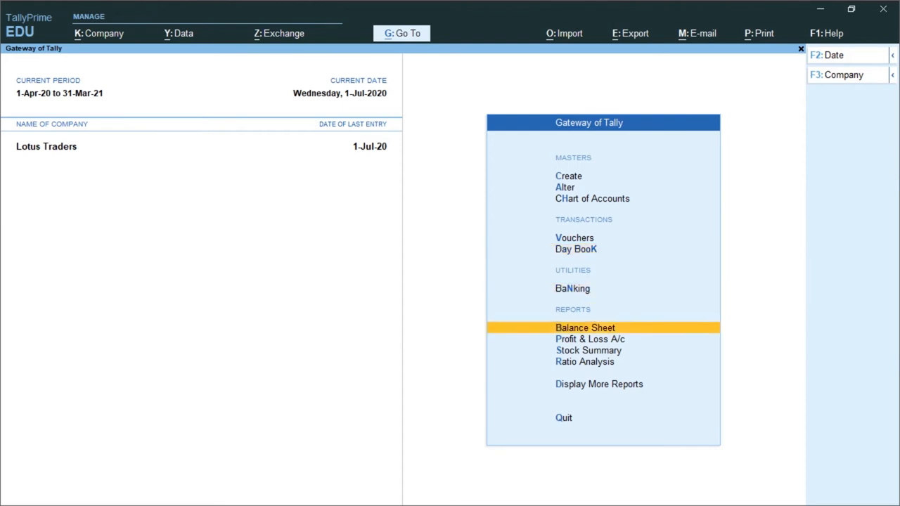
{"action": "key", "text": "Down"}
{"action": "key", "text": "Down"}
{"action": "key", "text": "Down"}
{"action": "key", "text": "Down"}
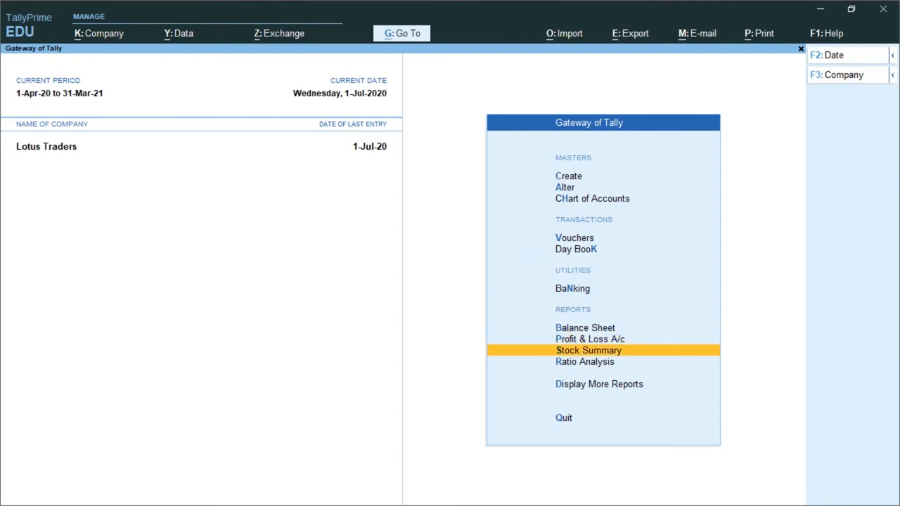
{"action": "key", "text": "Return"}
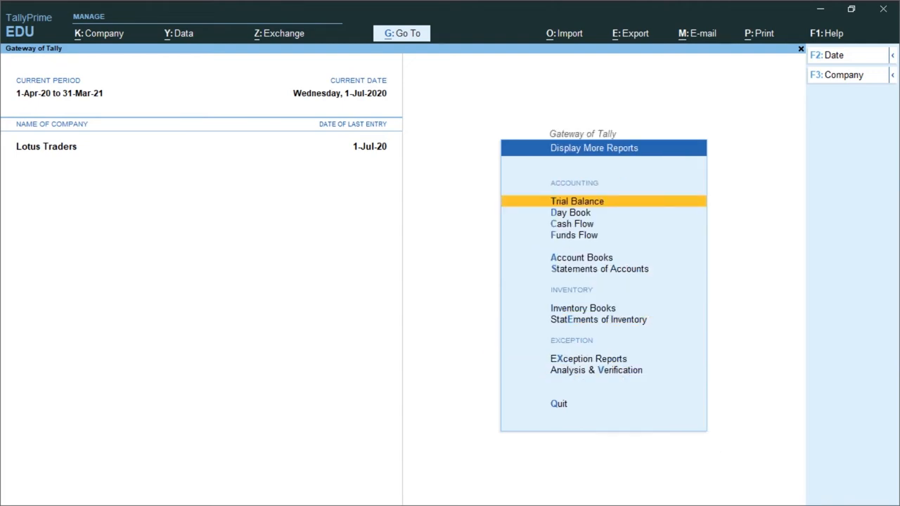
{"action": "key", "text": "Down"}
{"action": "key", "text": "Down"}
{"action": "key", "text": "Down"}
{"action": "key", "text": "Down"}
{"action": "key", "text": "Down"}
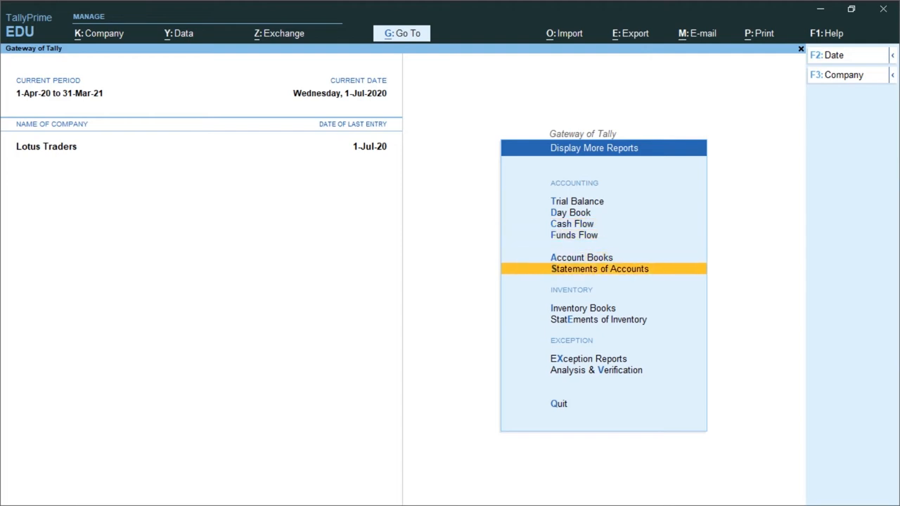
{"action": "key", "text": "Return"}
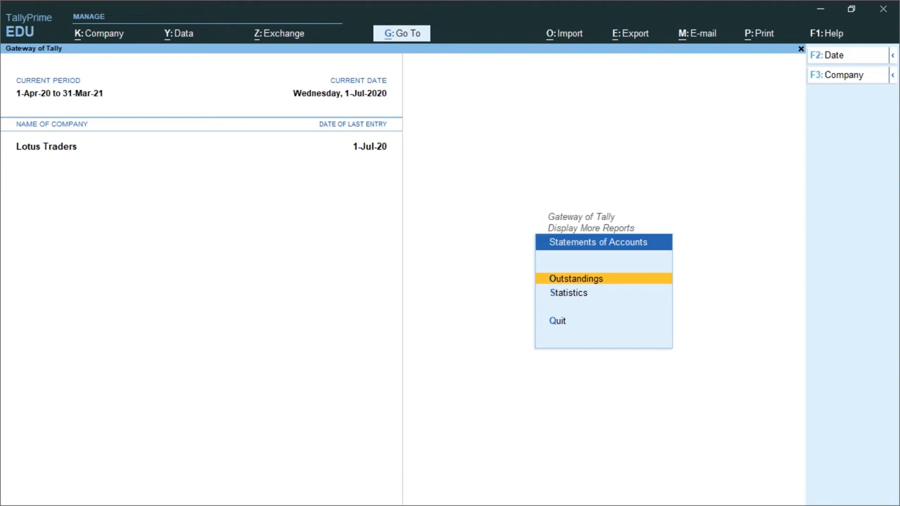
{"action": "key", "text": "Return"}
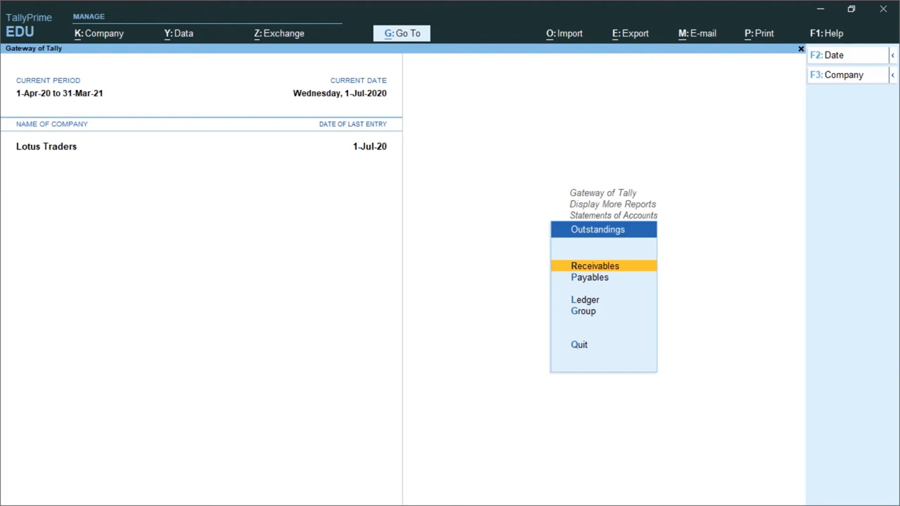
Examine the Receivables report with its bills shown in detail, and close it
{"action": "key", "text": "Return"}
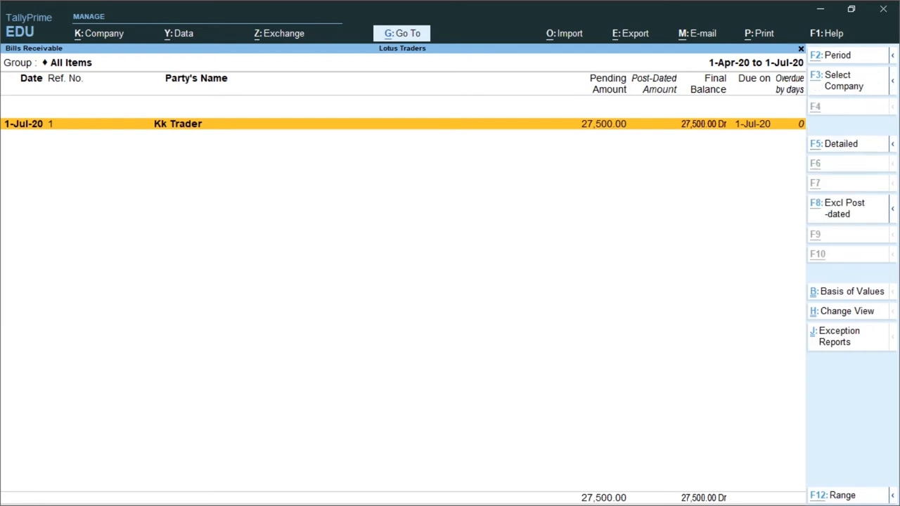
{"action": "key", "text": "alt+F1"}
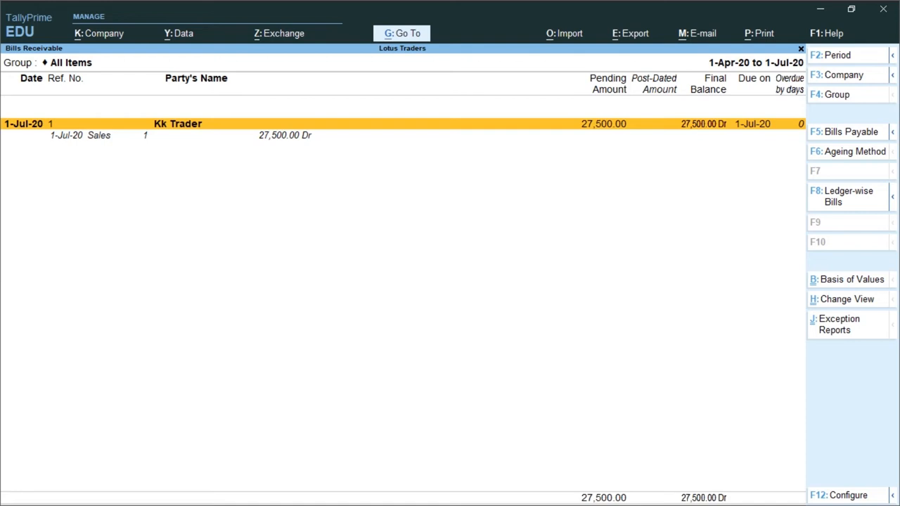
{"action": "key", "text": "Escape"}
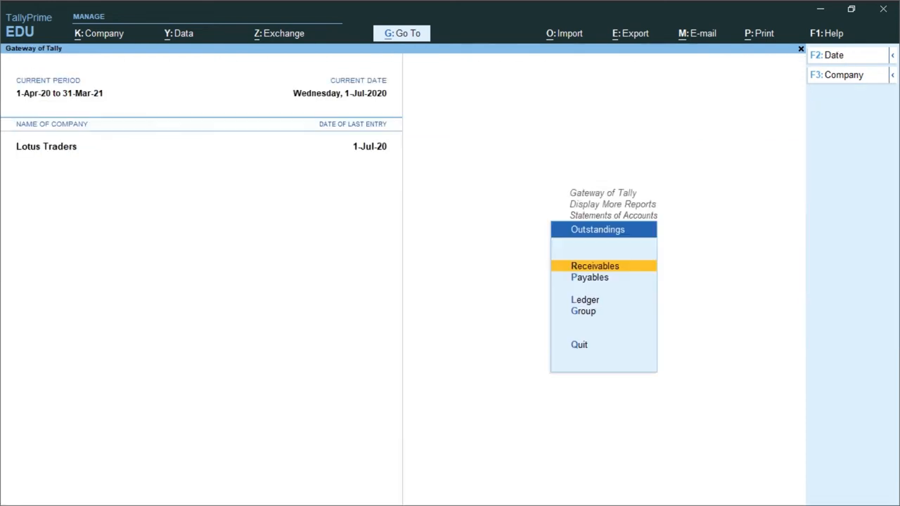
Examine the Payables report for pending purchase bills, and return to the Gateway of Tally
{"action": "key", "text": "Down"}
{"action": "key", "text": "Return"}
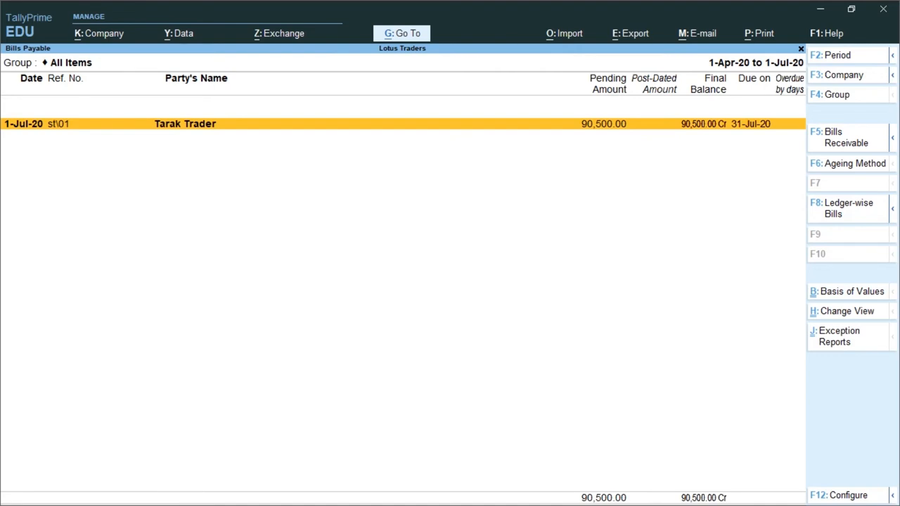
{"action": "key", "text": "Escape"}
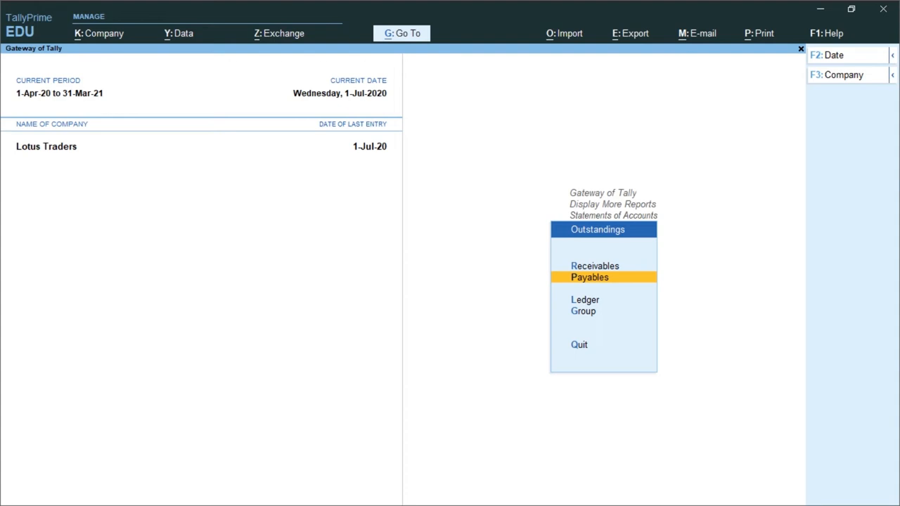
{"action": "key", "text": "Escape"}
{"action": "key", "text": "Escape"}
{"action": "key", "text": "Escape"}
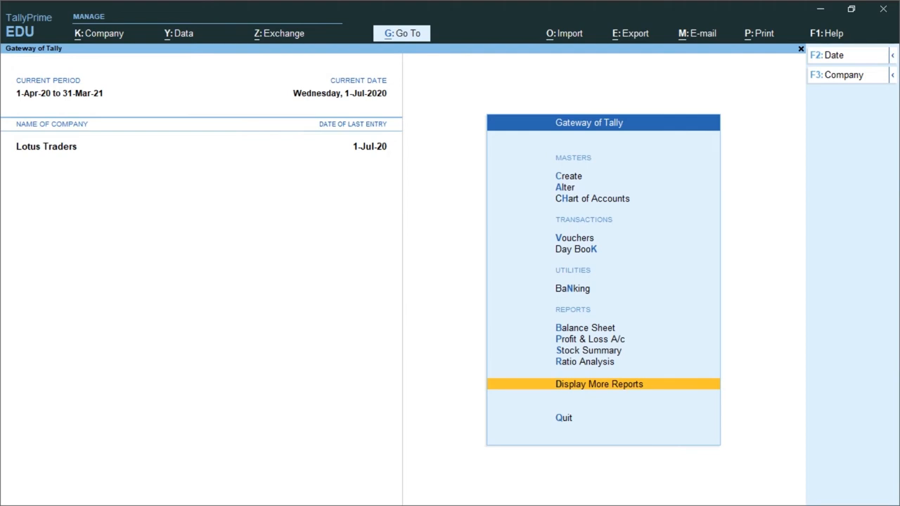
Start a payment voucher and change its voucher mode to Single Entry
{"action": "key", "text": "Up"}
{"action": "key", "text": "Up"}
{"action": "key", "text": "Up"}
{"action": "key", "text": "Up"}
{"action": "key", "text": "Up"}
{"action": "key", "text": "Up"}
{"action": "key", "text": "Up"}
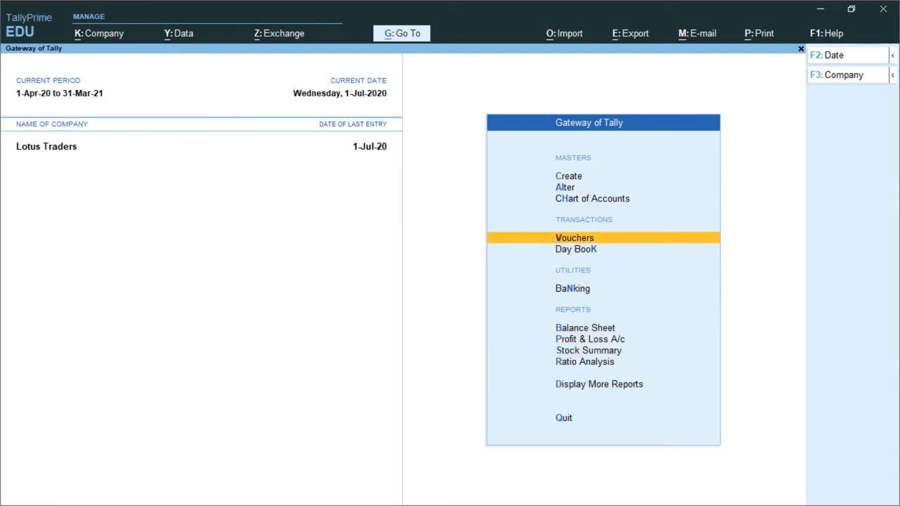
{"action": "key", "text": "Return"}
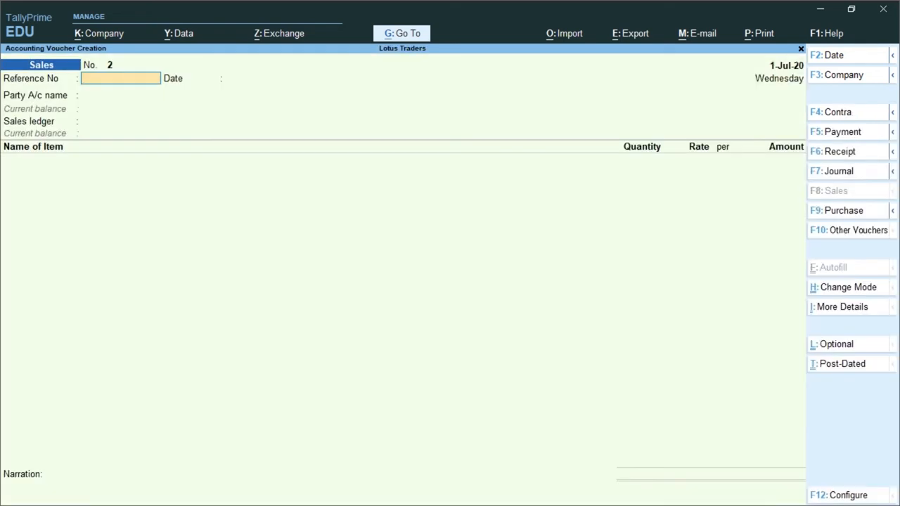
{"action": "key", "text": "F5"}
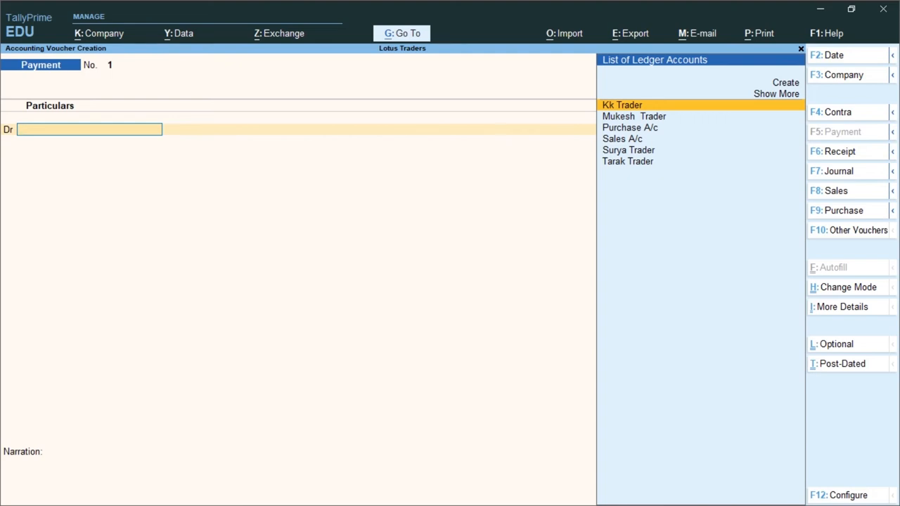
{"action": "key", "text": "ctrl+h"}
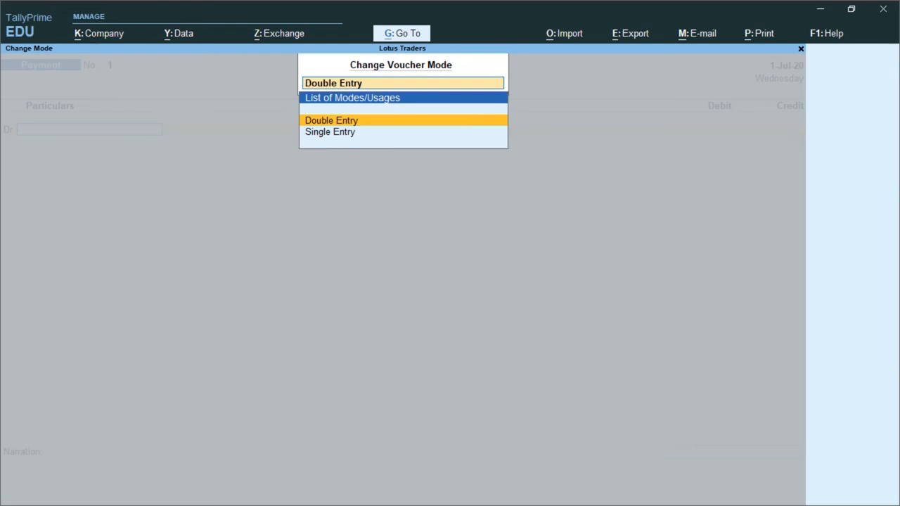
{"action": "key", "text": "Down"}
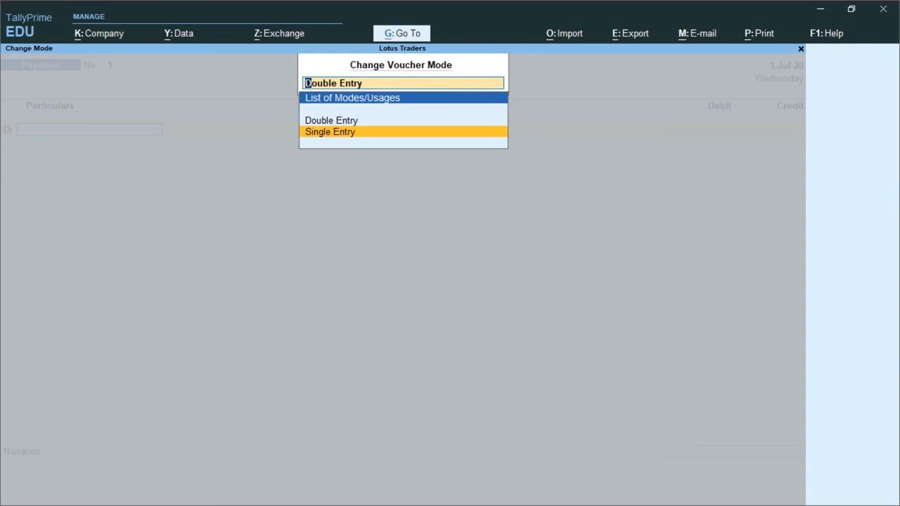
{"action": "key", "text": "Return"}
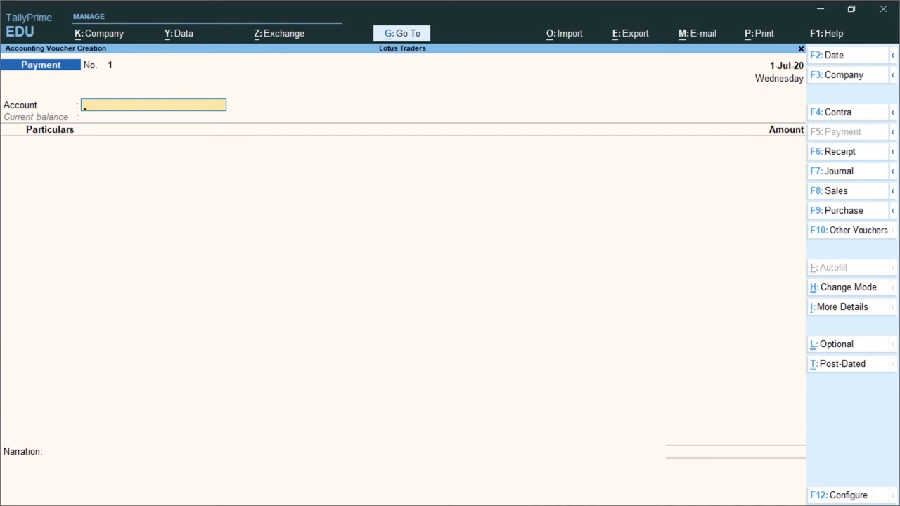
Date the payment voucher 31-7 and choose Icici Bank as the account to pay from
{"action": "key", "text": "F2"}
{"action": "type", "text": "31"}
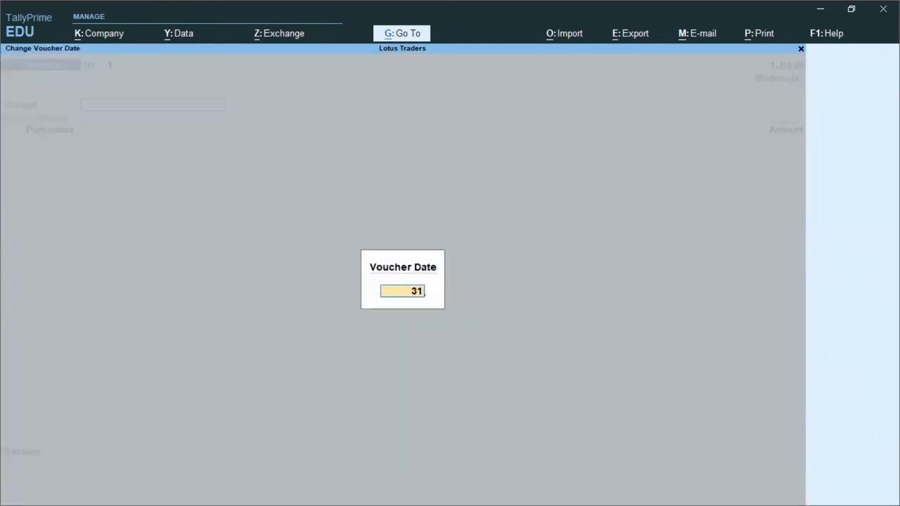
{"action": "type", "text": "-7"}
{"action": "key", "text": "Return"}
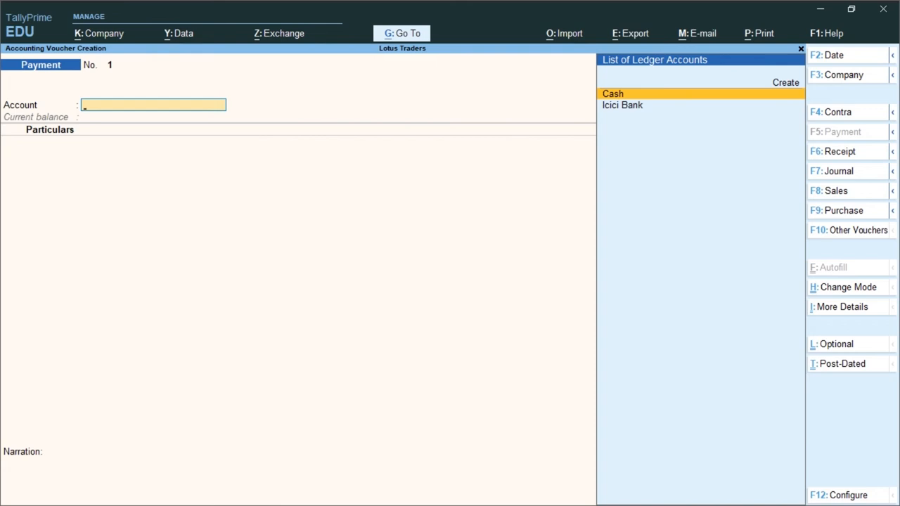
{"action": "key", "text": "Down"}
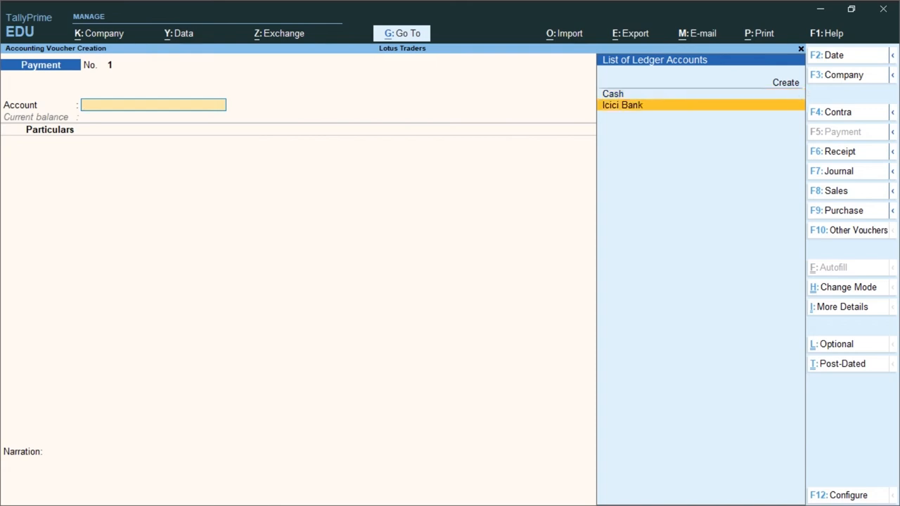
{"action": "key", "text": "Return"}
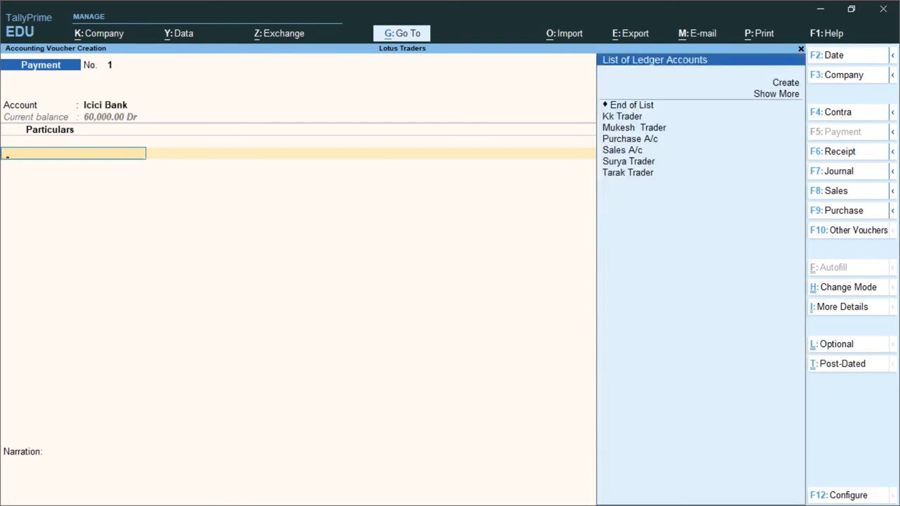
Choose Tarak Trader as the party to pay in the voucher's particulars
{"action": "key", "text": "Down"}
{"action": "key", "text": "Down"}
{"action": "key", "text": "Down"}
{"action": "key", "text": "Down"}
{"action": "key", "text": "Down"}
{"action": "key", "text": "Down"}
{"action": "key", "text": "Down"}
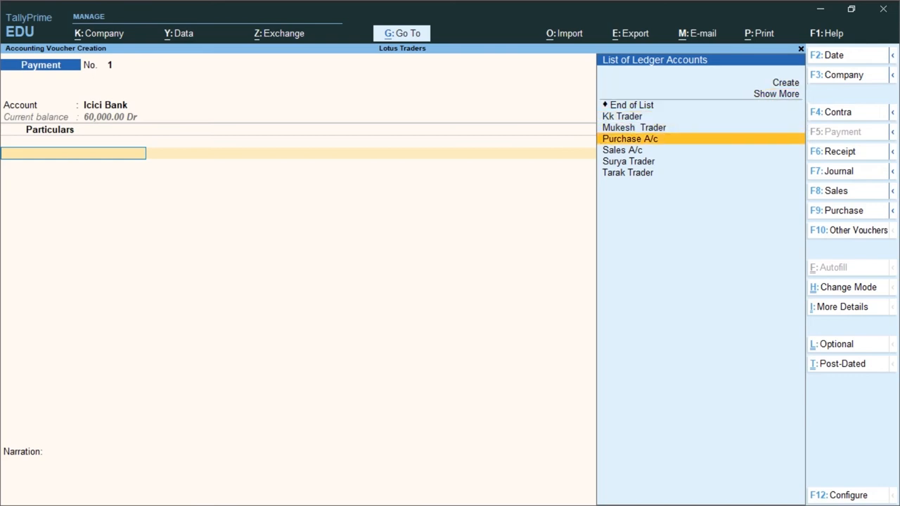
{"action": "key", "text": "Down"}
{"action": "key", "text": "Return"}
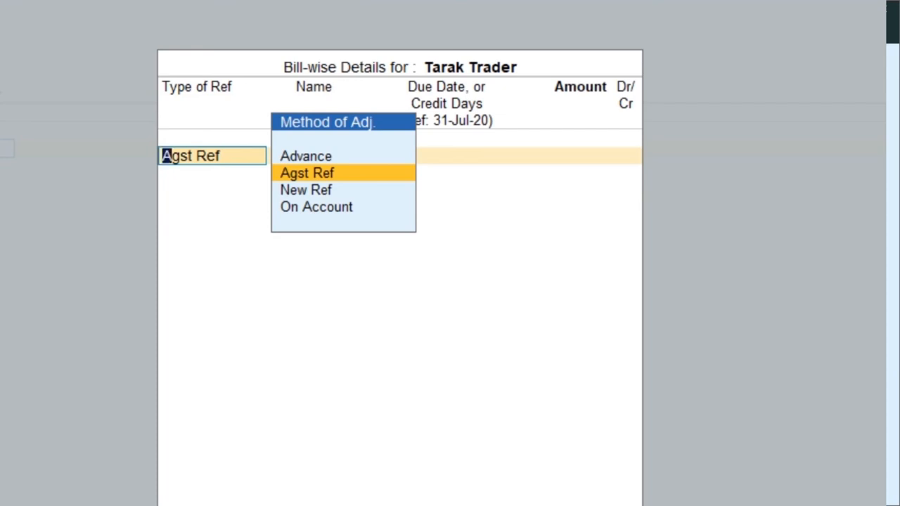
Allocate 80000 against the pending bill st\01 as Agst Ref, and end the bill-wise list
{"action": "key", "text": "Return"}
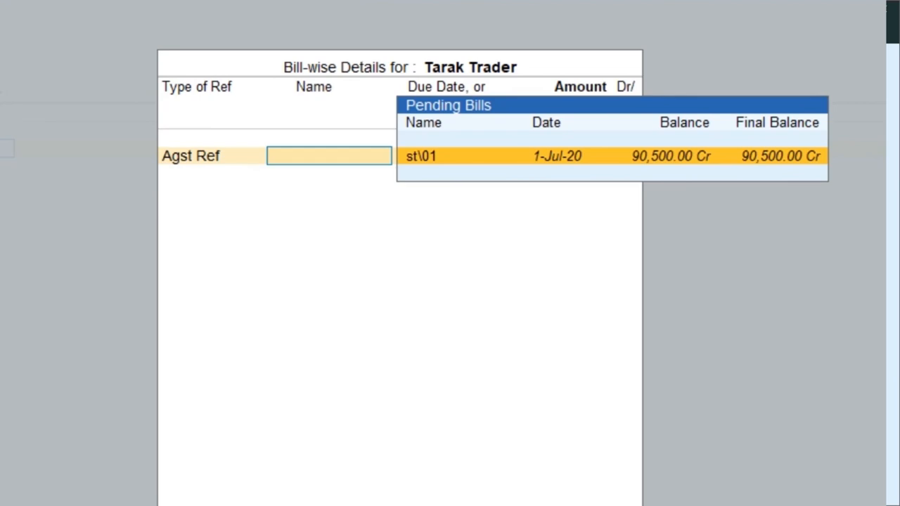
{"action": "key", "text": "Return"}
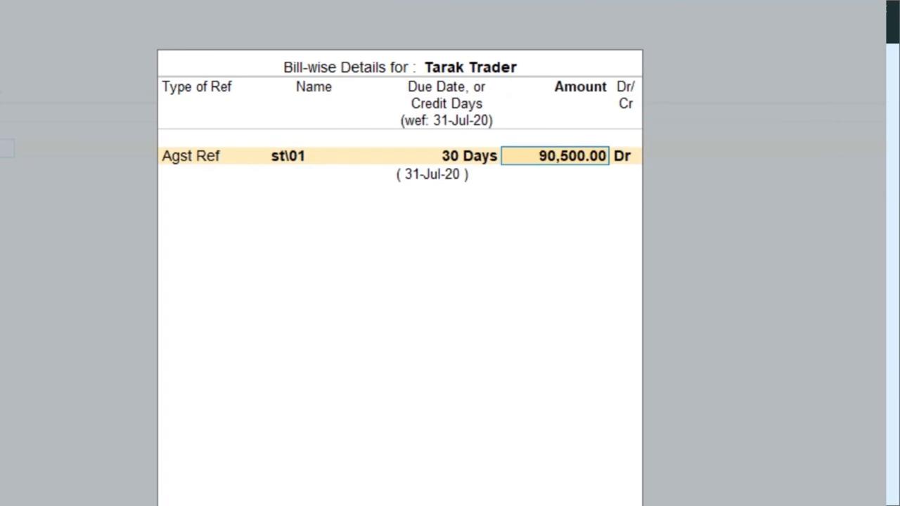
{"action": "type", "text": "8000"}
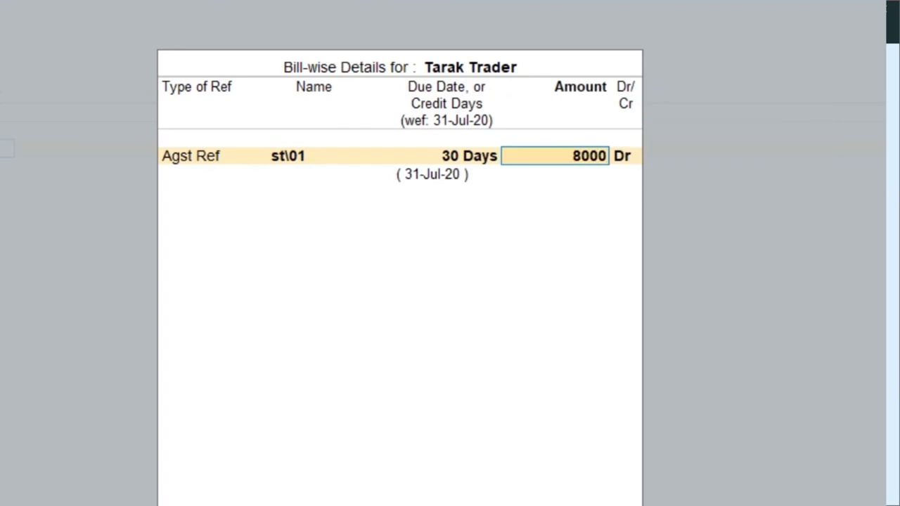
{"action": "type", "text": "0"}
{"action": "key", "text": "Return"}
{"action": "key", "text": "Return"}
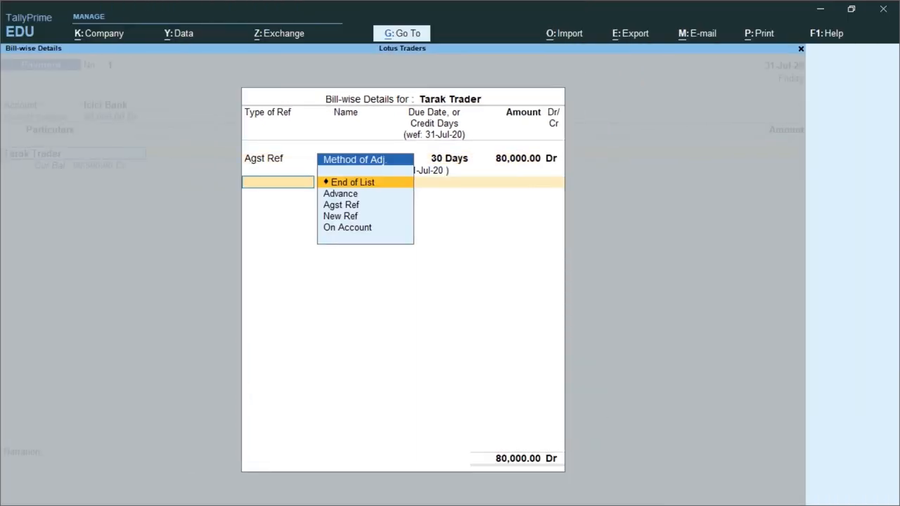
{"action": "key", "text": "Return"}
End the particulars, accept the bank allocation as Cheque with cheque range Not Applicable and no instrument number, and save the payment voucher
{"action": "key", "text": "Return"}
{"action": "key", "text": "Return"}
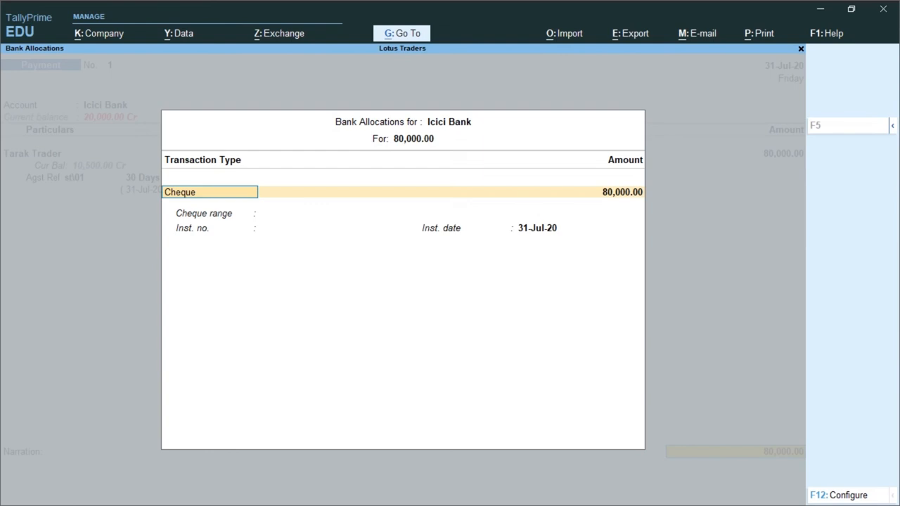
{"action": "key", "text": "Return"}
{"action": "key", "text": "Return"}
{"action": "key", "text": "Return"}
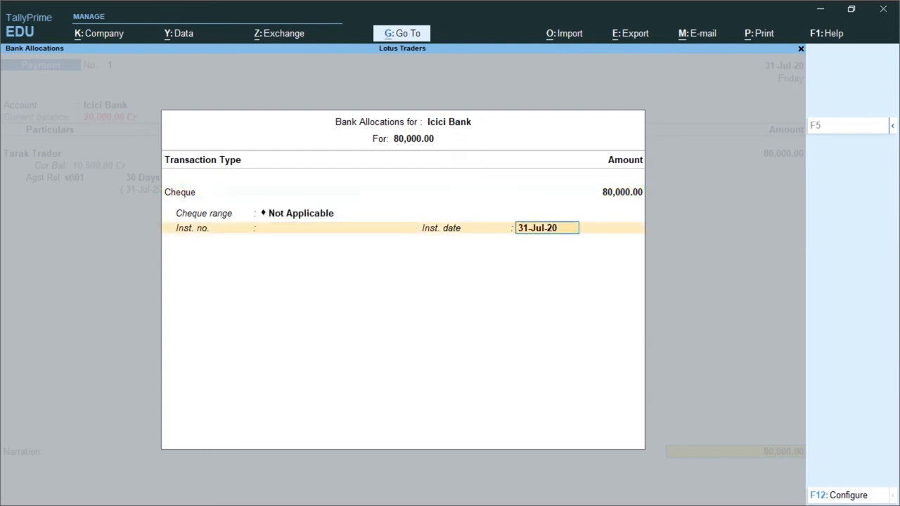
{"action": "key", "text": "Return"}
{"action": "key", "text": "Return"}
{"action": "key", "text": "y"}
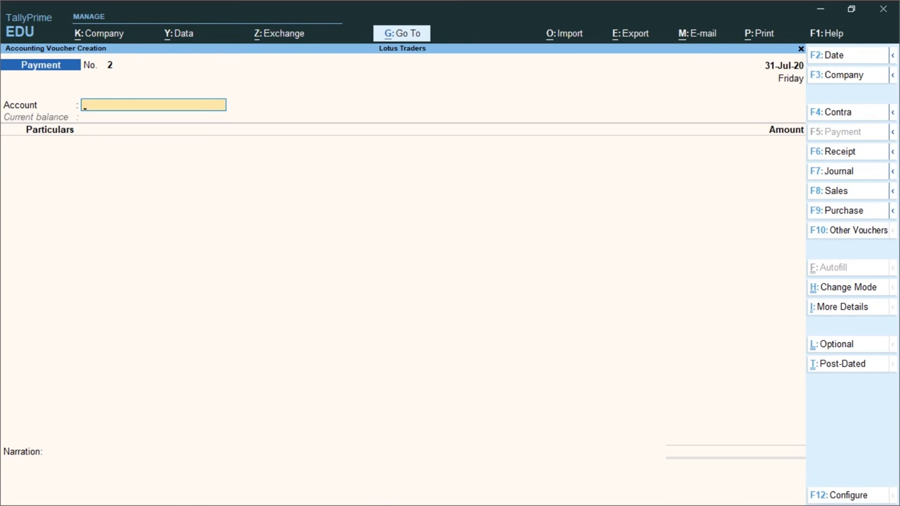
Start a receipt voucher dated 31-8 and choose Icici Bank as the account receiving the money
{"action": "key", "text": "F6"}
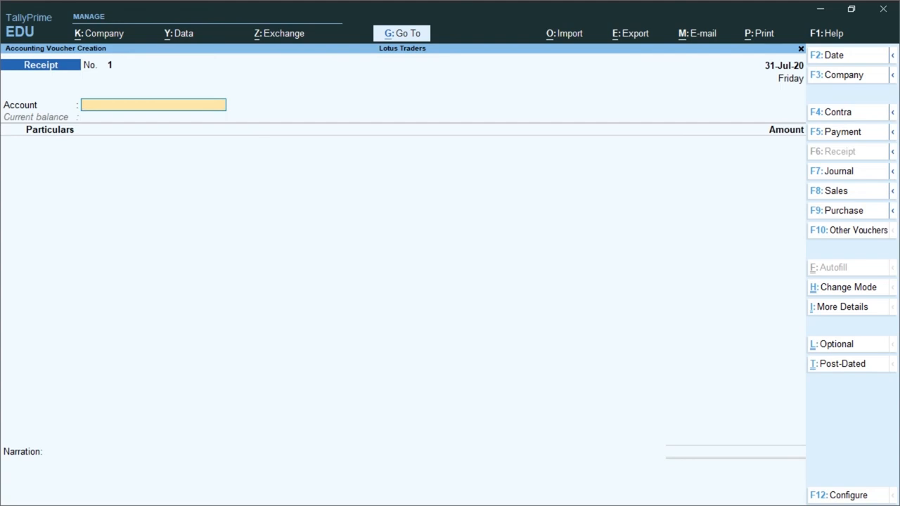
{"action": "key", "text": "F2"}
{"action": "type", "text": "31-8"}
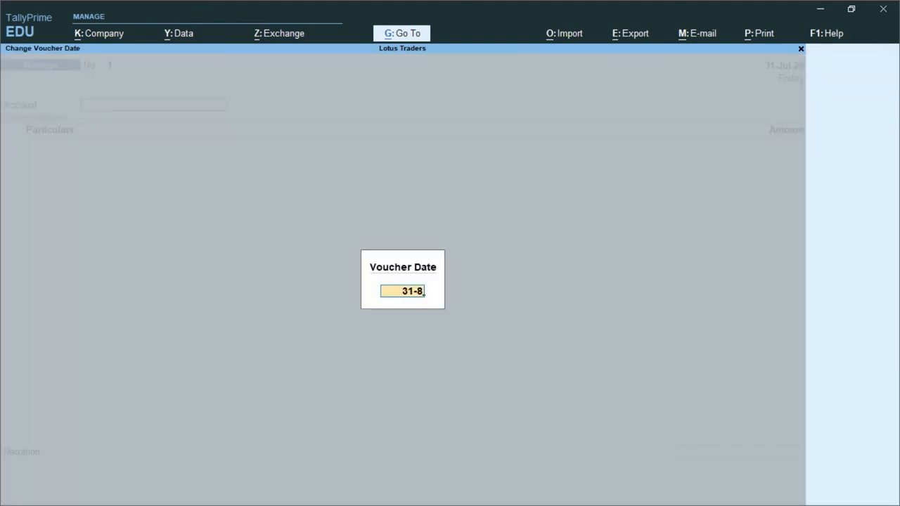
{"action": "key", "text": "Return"}
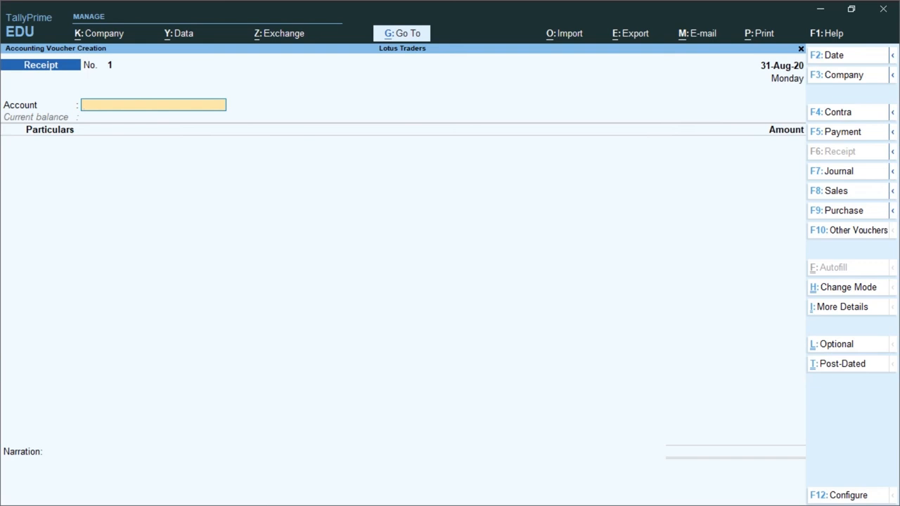
{"action": "key", "text": "Down"}
{"action": "key", "text": "Down"}
{"action": "key", "text": "Down"}
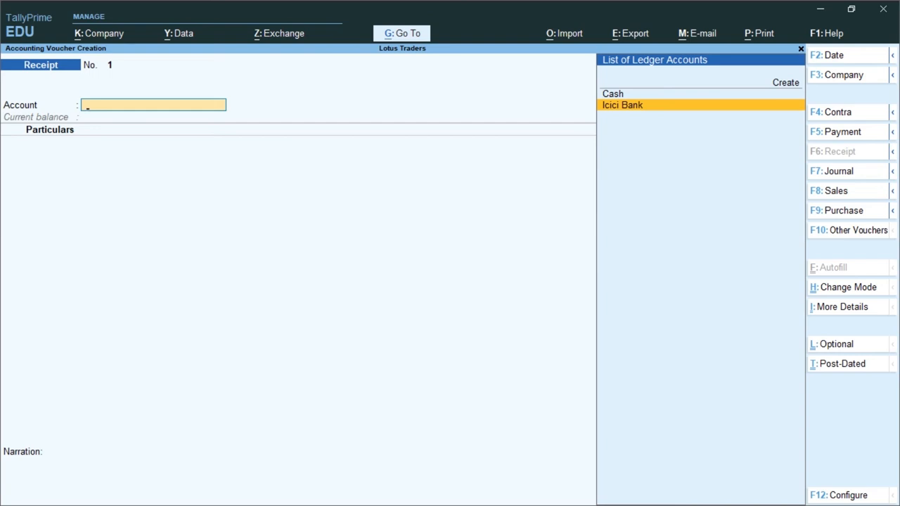
{"action": "key", "text": "Return"}
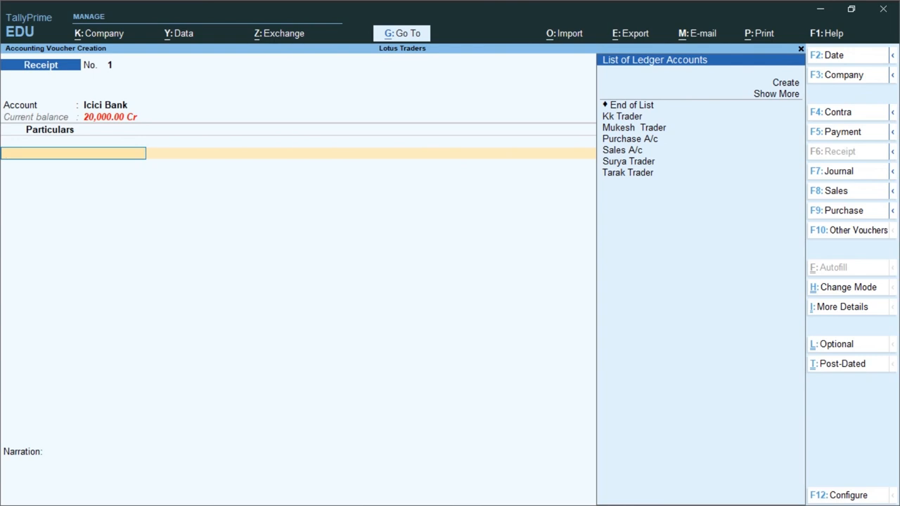
Choose Kk Trader as the paying party in the receipt voucher's particulars
{"action": "key", "text": "Up"}
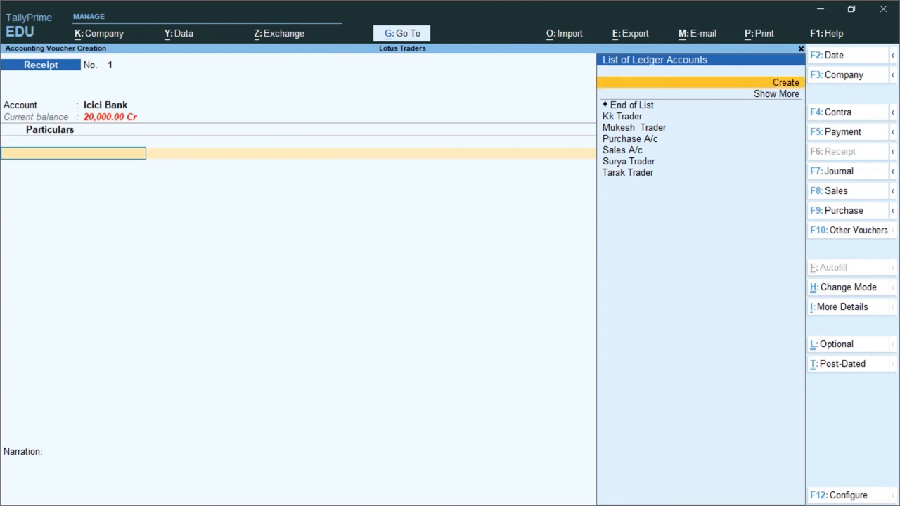
{"action": "key", "text": "Down"}
{"action": "key", "text": "Down"}
{"action": "key", "text": "Down"}
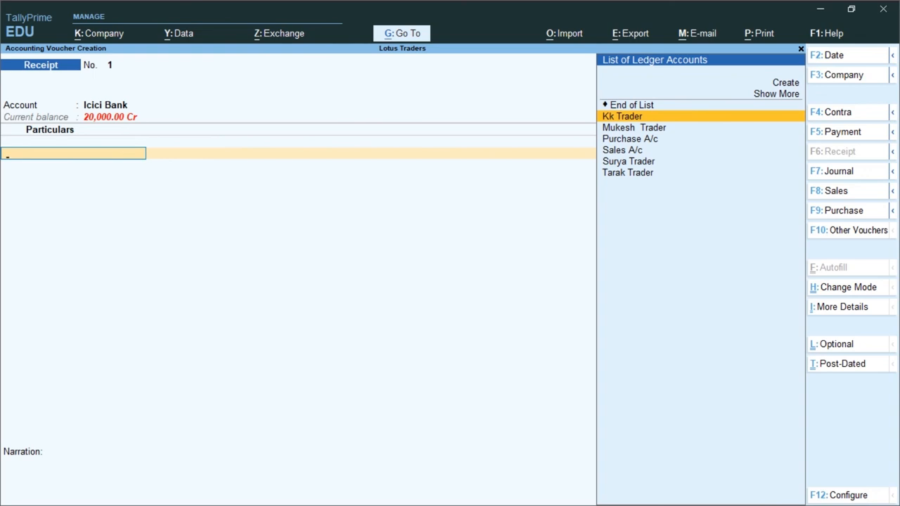
{"action": "key", "text": "Return"}
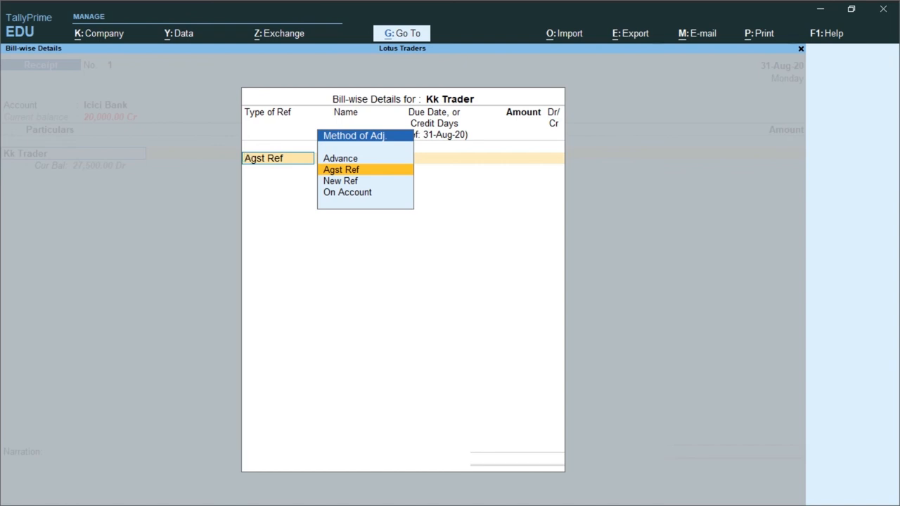
Allocate the full 27,500.00 against Kk Trader's pending bill 1 as Agst Ref, and end the bill-wise list
{"action": "key", "text": "Return"}
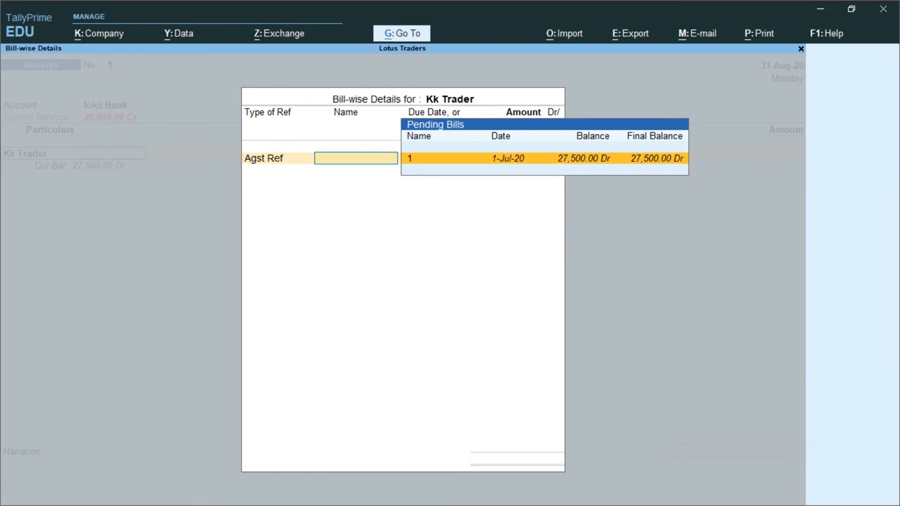
{"action": "key", "text": "Return"}
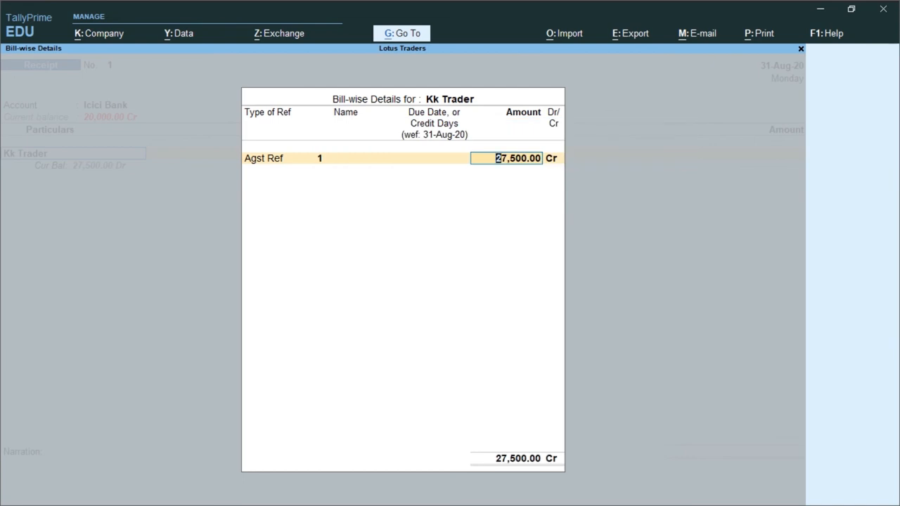
{"action": "key", "text": "Return"}
{"action": "key", "text": "Return"}
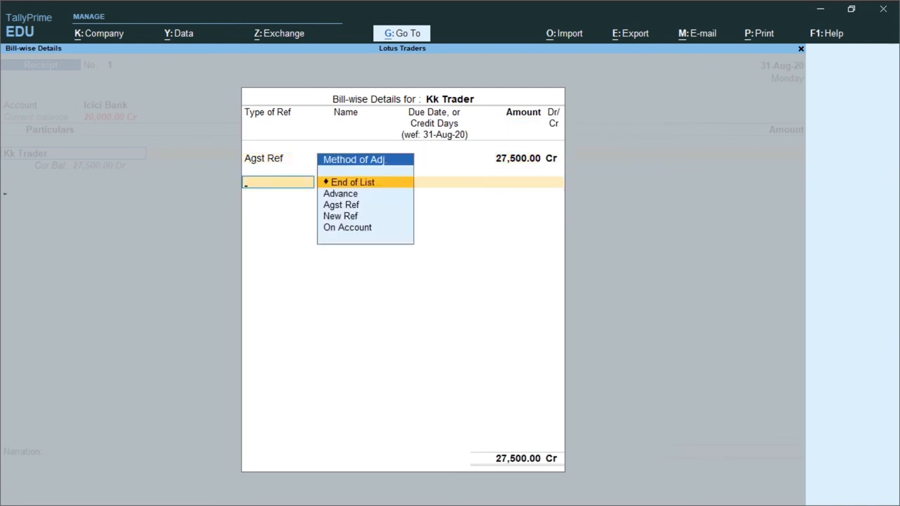
{"action": "key", "text": "Return"}
Accept the bank allocation as Cheque/DD with no instrument number or bank, then save the receipt voucher and leave voucher entry
{"action": "key", "text": "Return"}
{"action": "key", "text": "Return"}
{"action": "key", "text": "Return"}
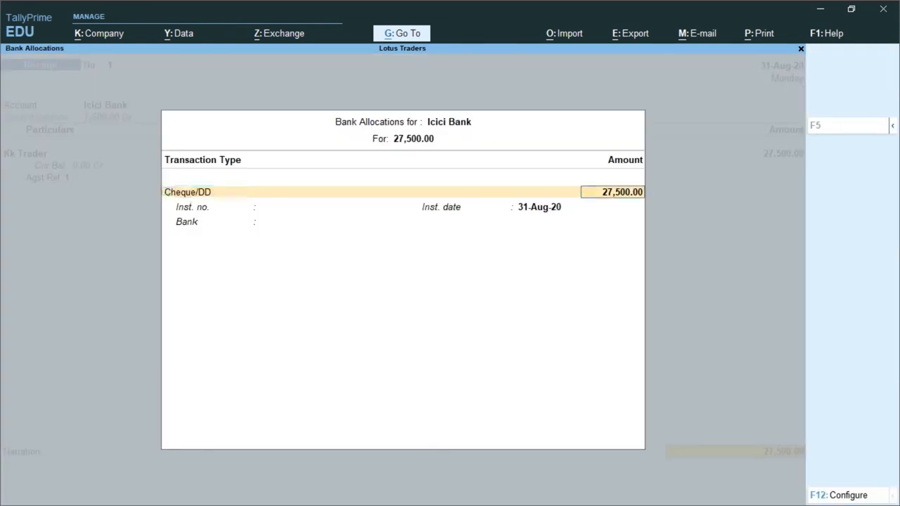
{"action": "key", "text": "Return"}
{"action": "key", "text": "Return"}
{"action": "key", "text": "Return"}
{"action": "key", "text": "Return"}
{"action": "key", "text": "Return"}
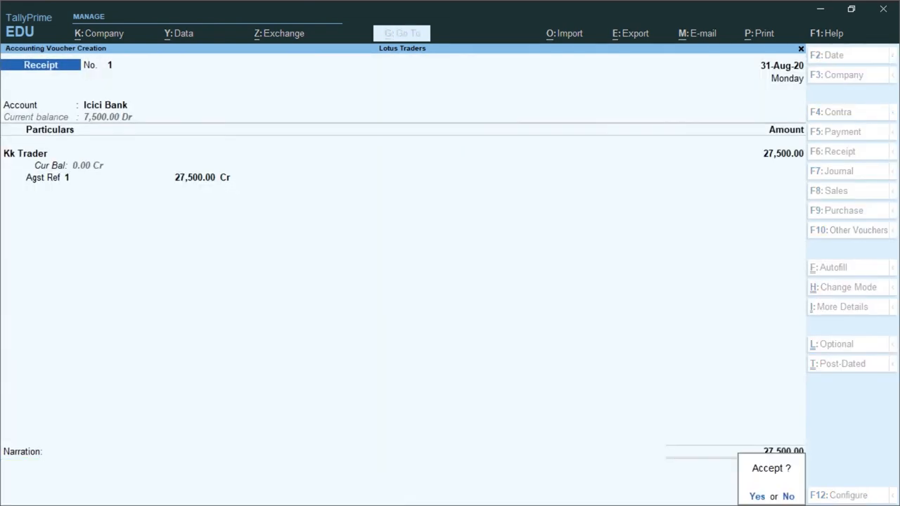
{"action": "key", "text": "Return"}
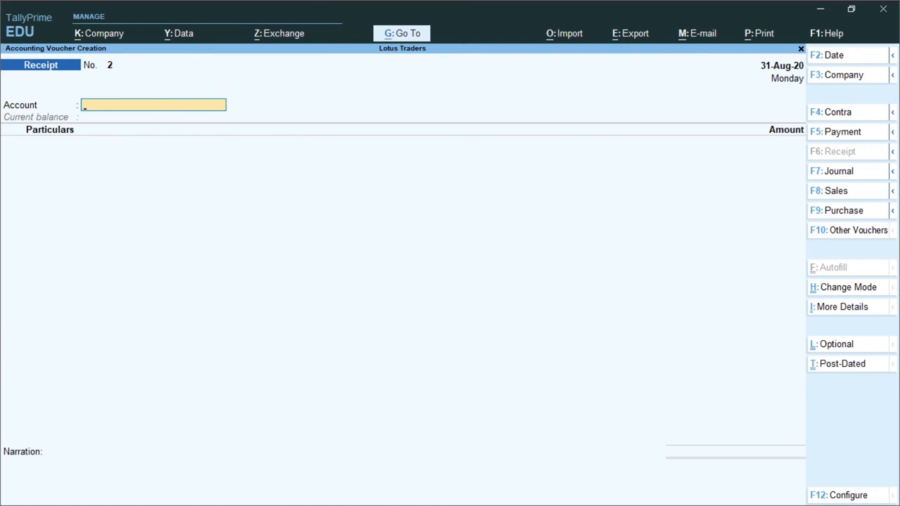
{"action": "key", "text": "Escape"}
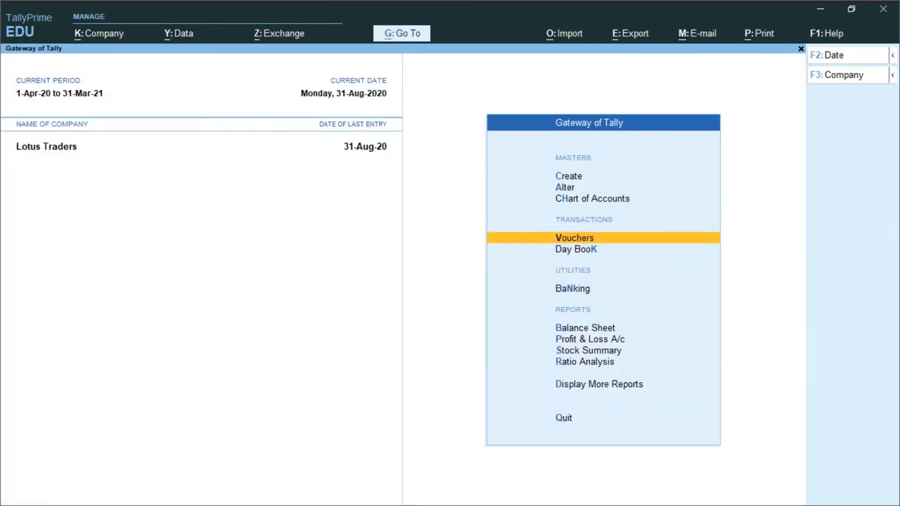
Check the outstanding Receivables report in the Statements of Accounts for pending customer bills, and close it
{"action": "key", "text": "Down"}
{"action": "key", "text": "Down"}
{"action": "key", "text": "Down"}
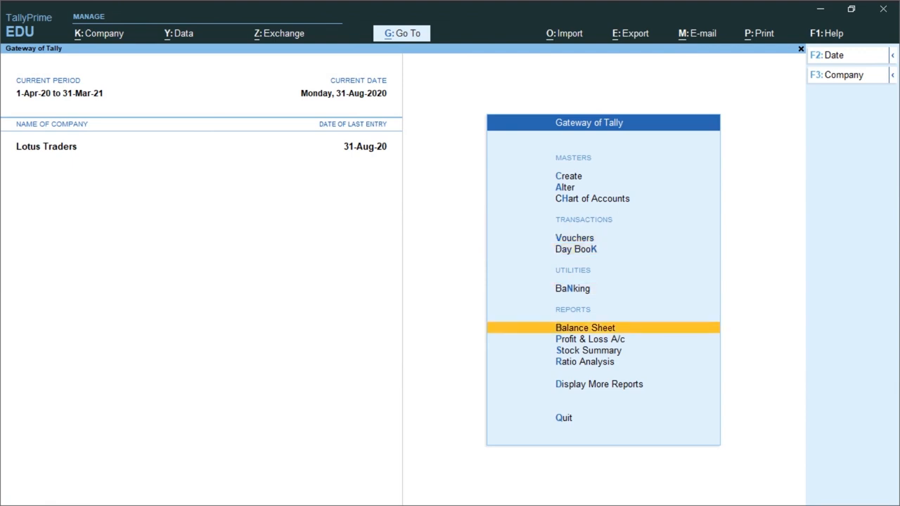
{"action": "key", "text": "Down"}
{"action": "key", "text": "Down"}
{"action": "key", "text": "Down"}
{"action": "key", "text": "Down"}
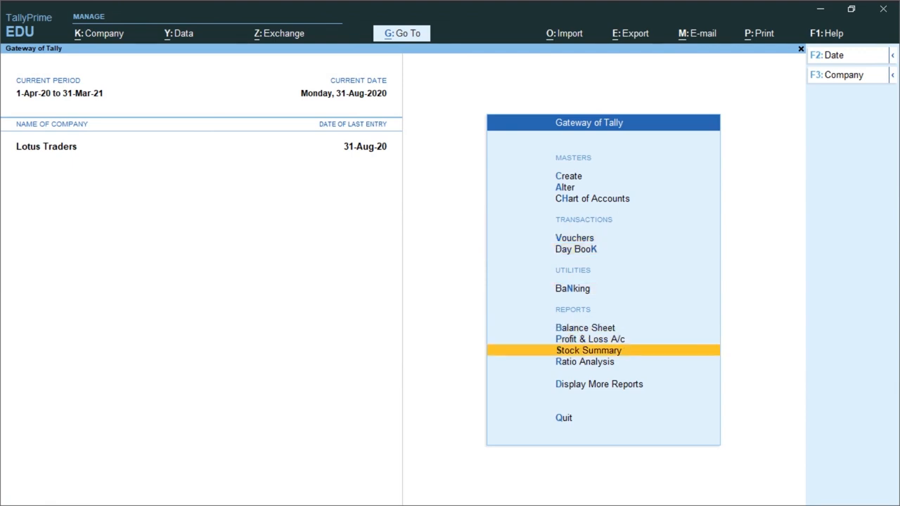
{"action": "key", "text": "Return"}
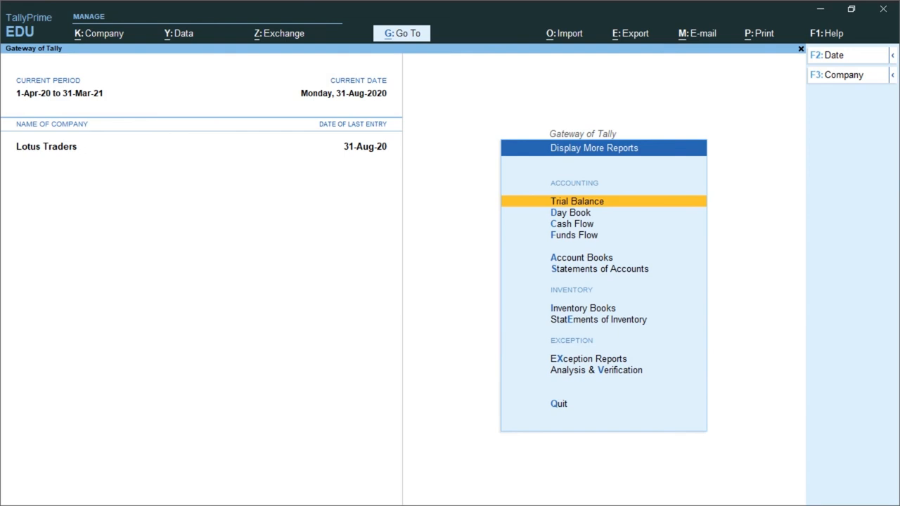
{"action": "key", "text": "Down"}
{"action": "key", "text": "Down"}
{"action": "key", "text": "Down"}
{"action": "key", "text": "Down"}
{"action": "key", "text": "Down"}
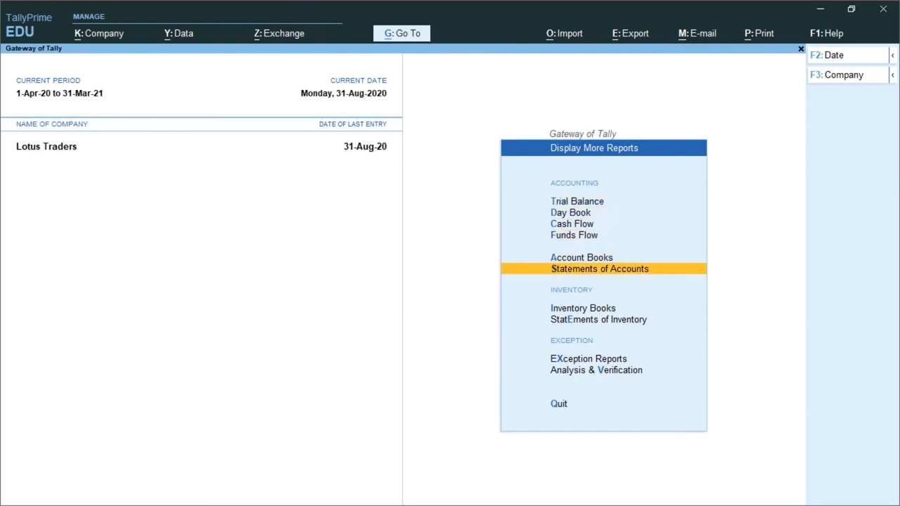
{"action": "key", "text": "Return"}
{"action": "key", "text": "Return"}
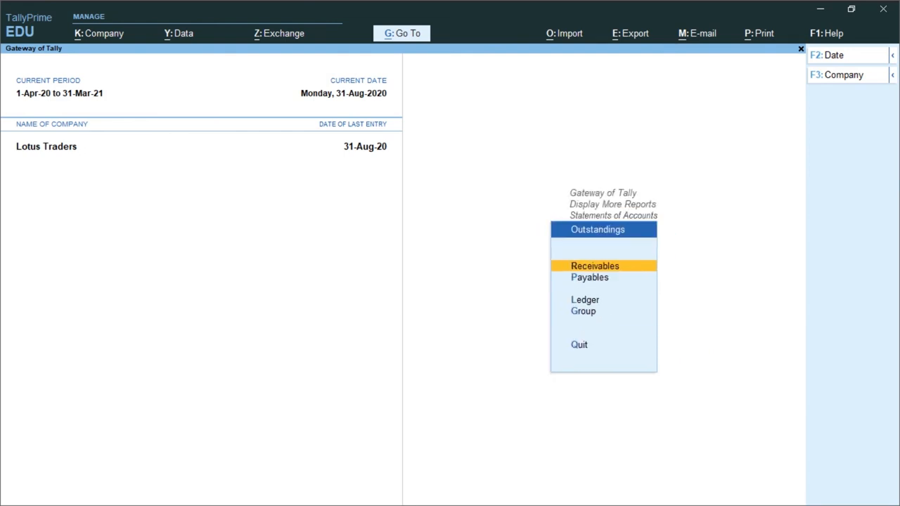
{"action": "key", "text": "Return"}
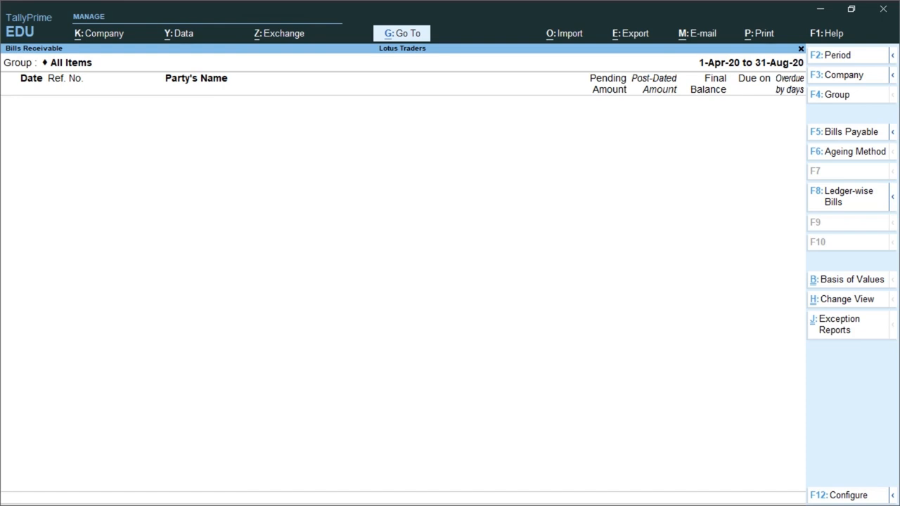
{"action": "key", "text": "Escape"}
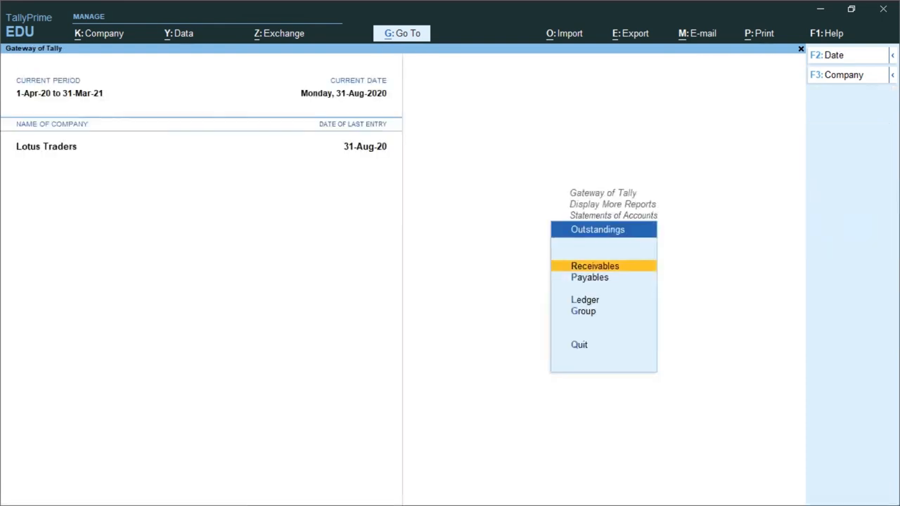
Examine the outstanding Payables report in detail, reviewing the purchase and payment entries under Tarak Trader's bill st\01, and return to the Gateway of Tally
{"action": "key", "text": "Down"}
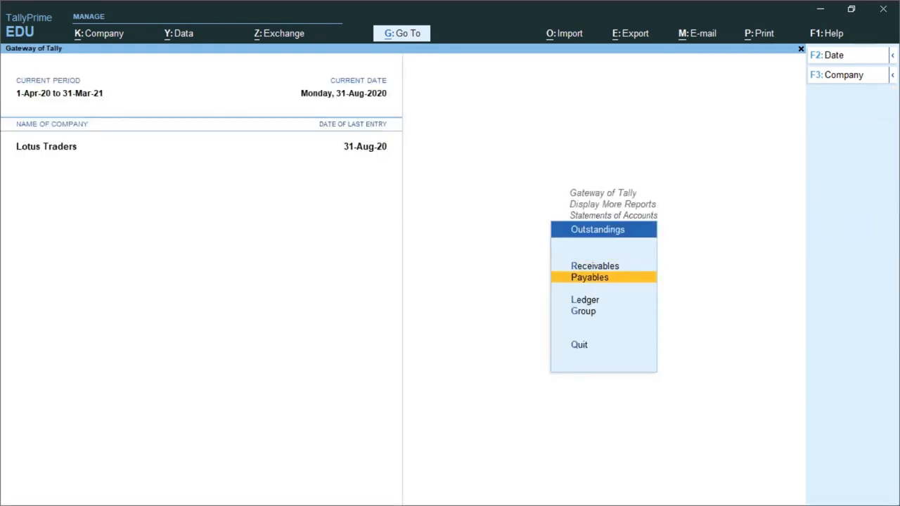
{"action": "key", "text": "Return"}
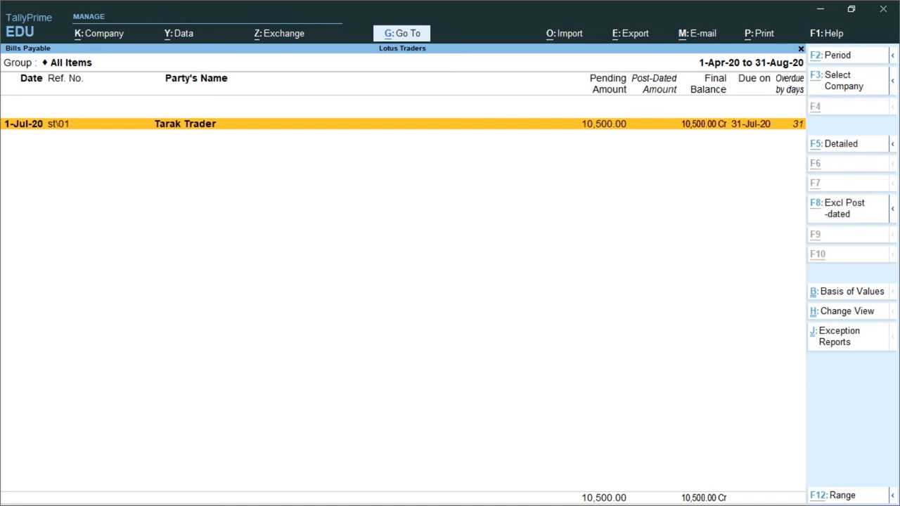
{"action": "key", "text": "alt+F1"}
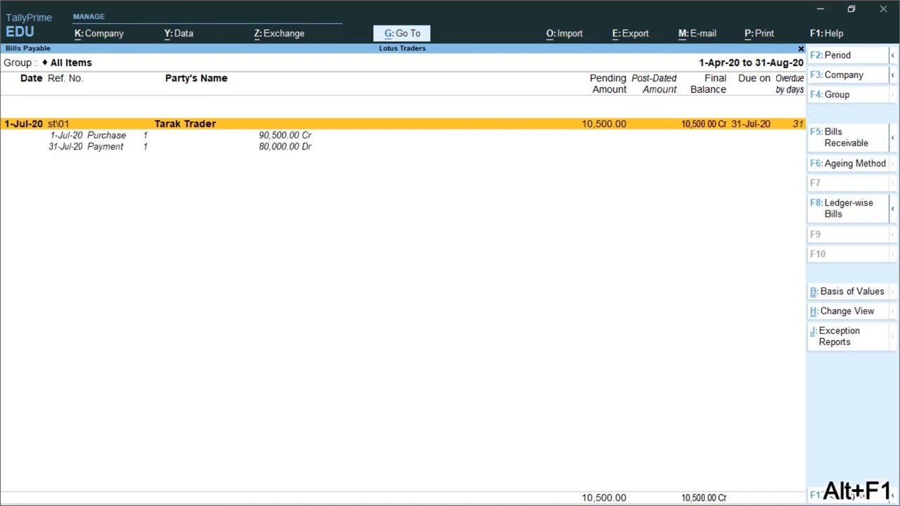
{"action": "key", "text": "Down"}
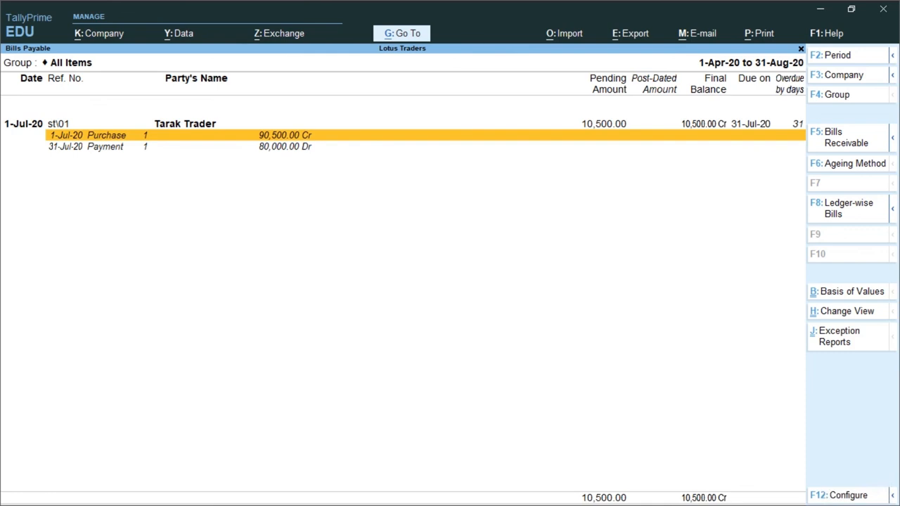
{"action": "key", "text": "Down"}
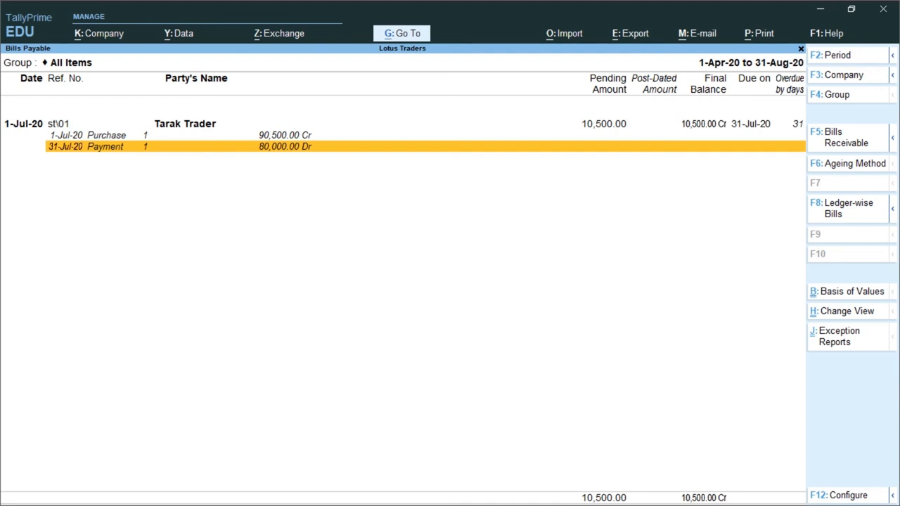
{"action": "key", "text": "Escape"}
{"action": "key", "text": "Escape"}
{"action": "key", "text": "Escape"}
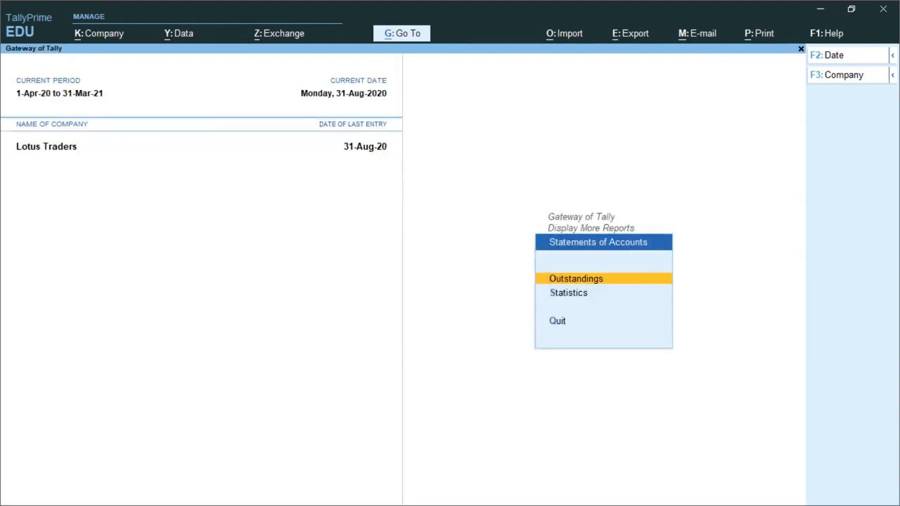
{"action": "key", "text": "Escape"}
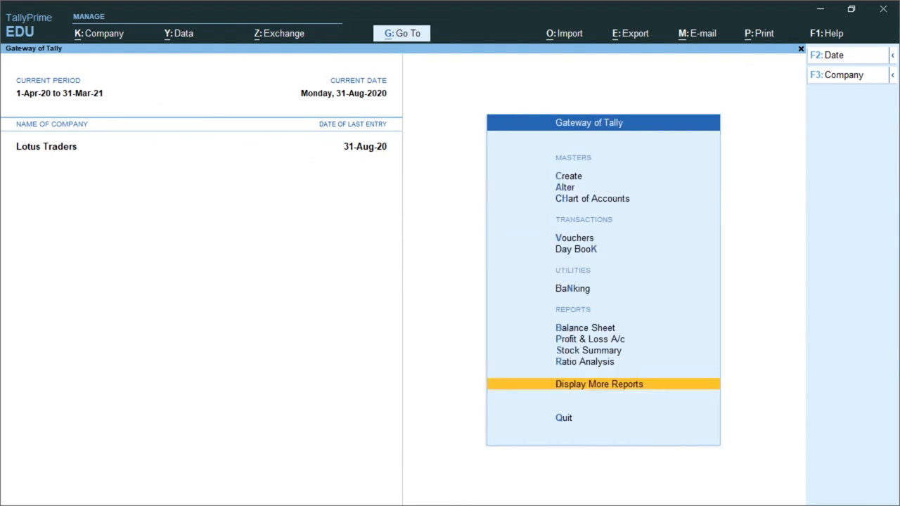